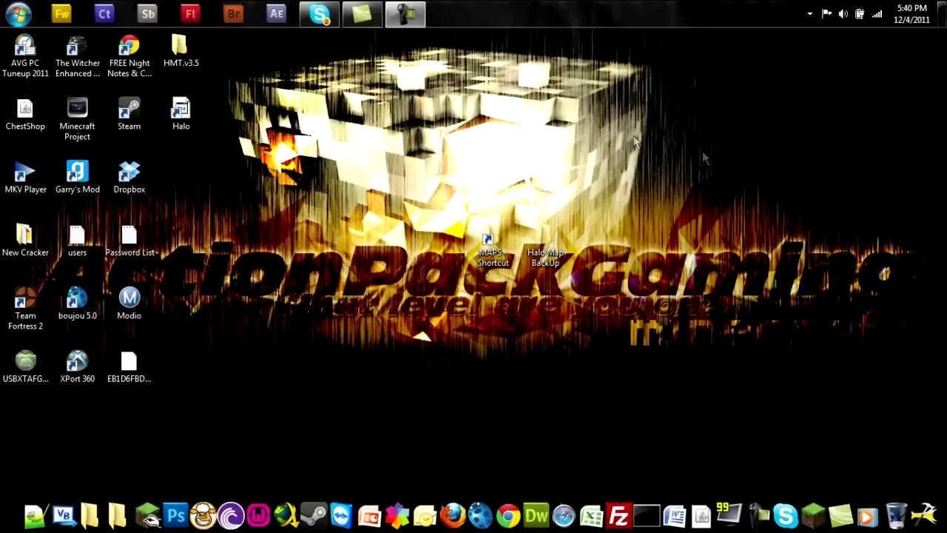
left_click(181, 44)
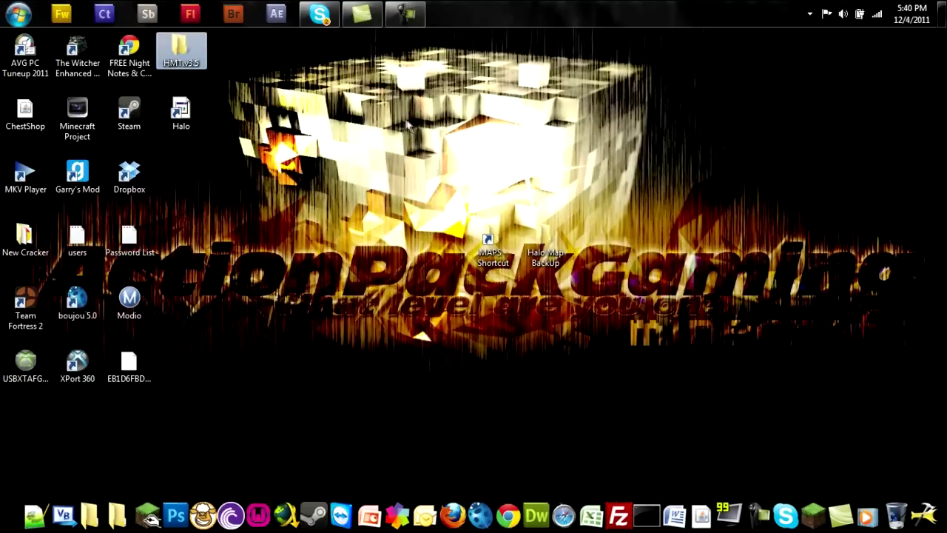
left_click(318, 87)
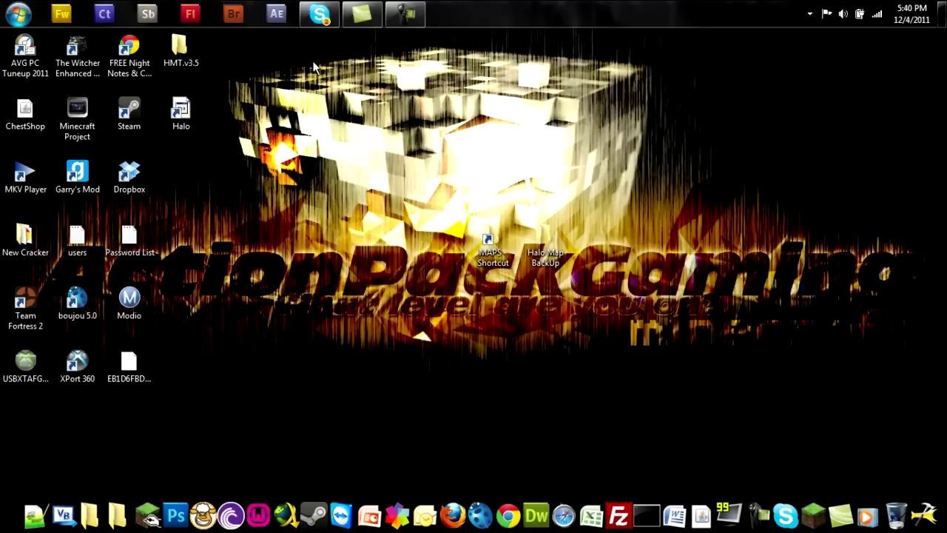
left_click(188, 57)
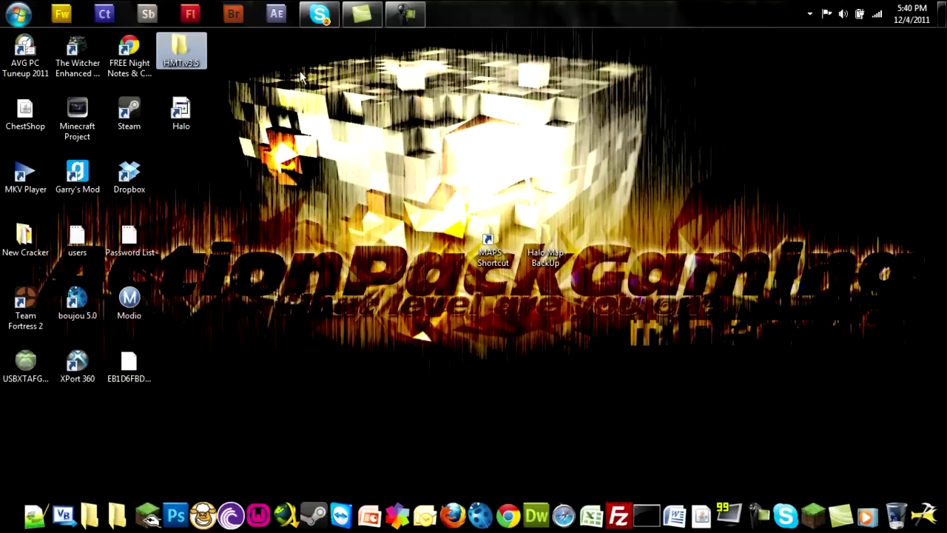
mouse_move(193, 65)
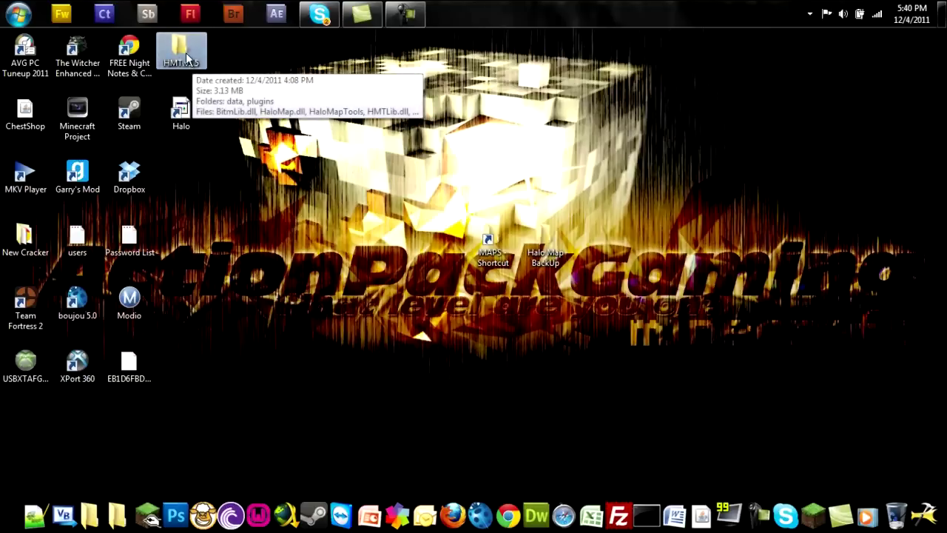
left_click(418, 157)
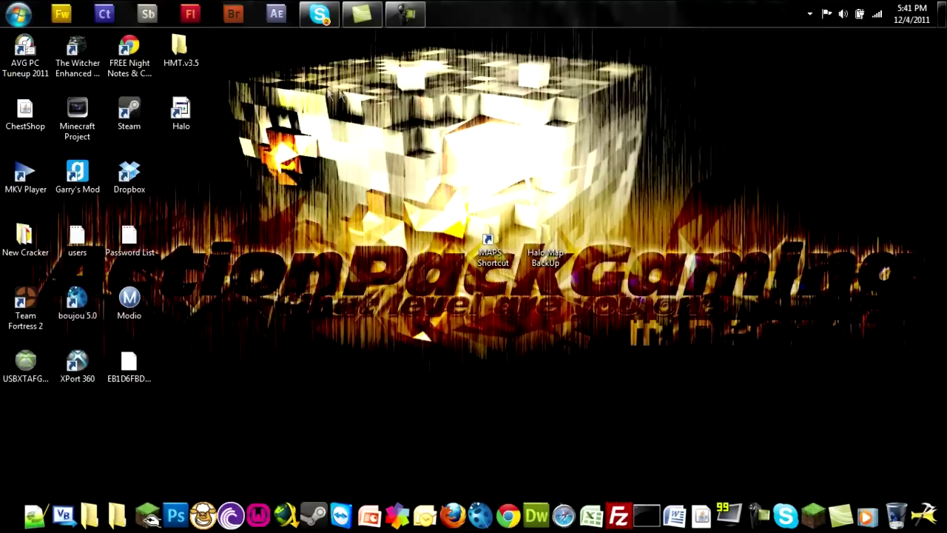
Browse the C: drive to the MAPS folder under Program Files (x86), Microsoft Games, Halo.
left_click(15, 15)
left_click(222, 214)
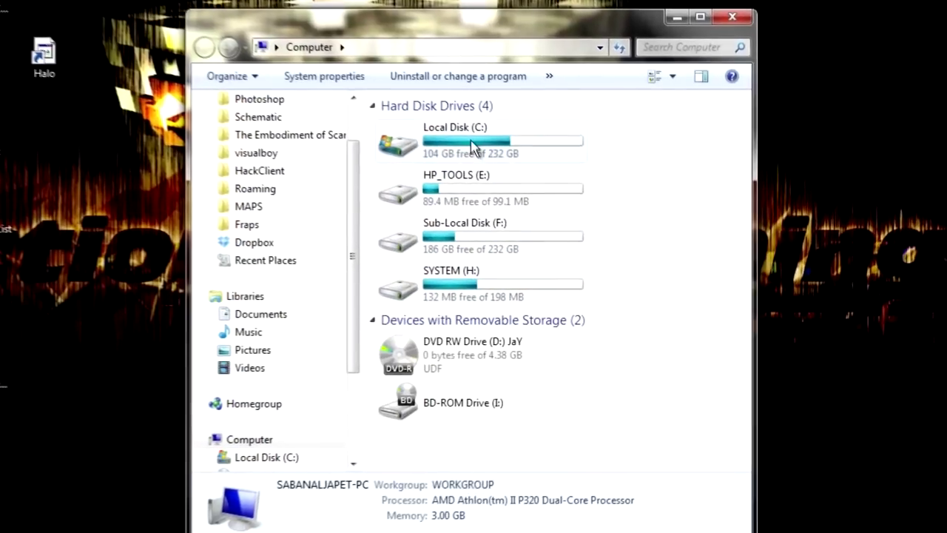
double_click(508, 170)
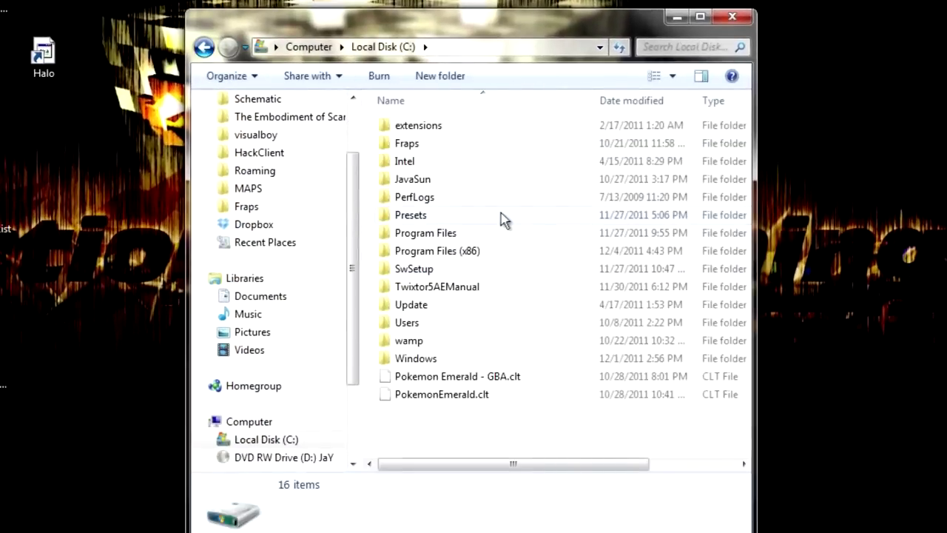
double_click(474, 250)
scroll(518, 282, "down", 2)
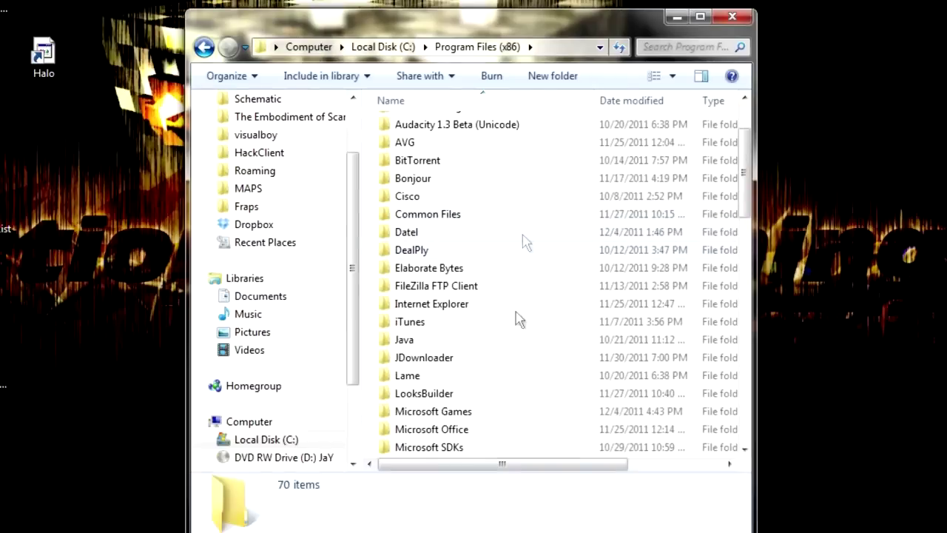
scroll(518, 319, "down", 6)
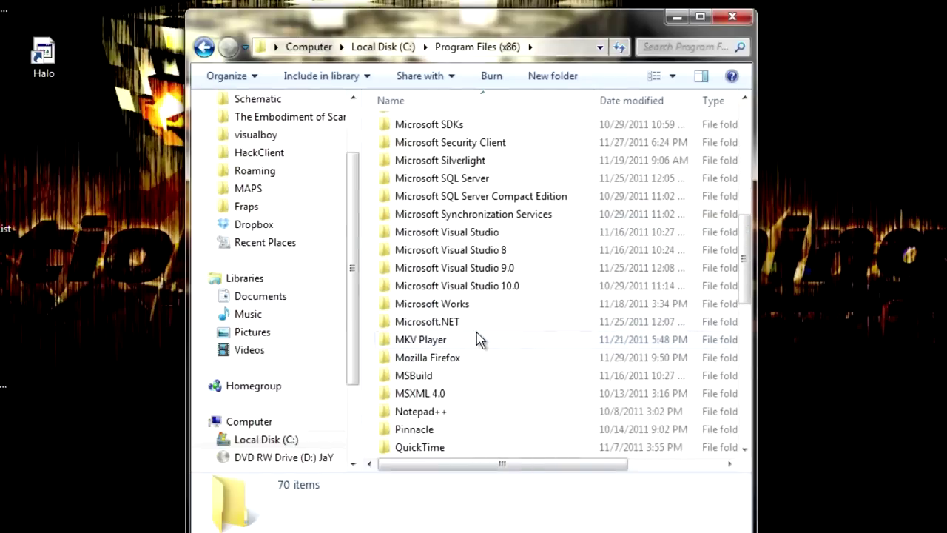
scroll(476, 339, "up", 2)
double_click(469, 196)
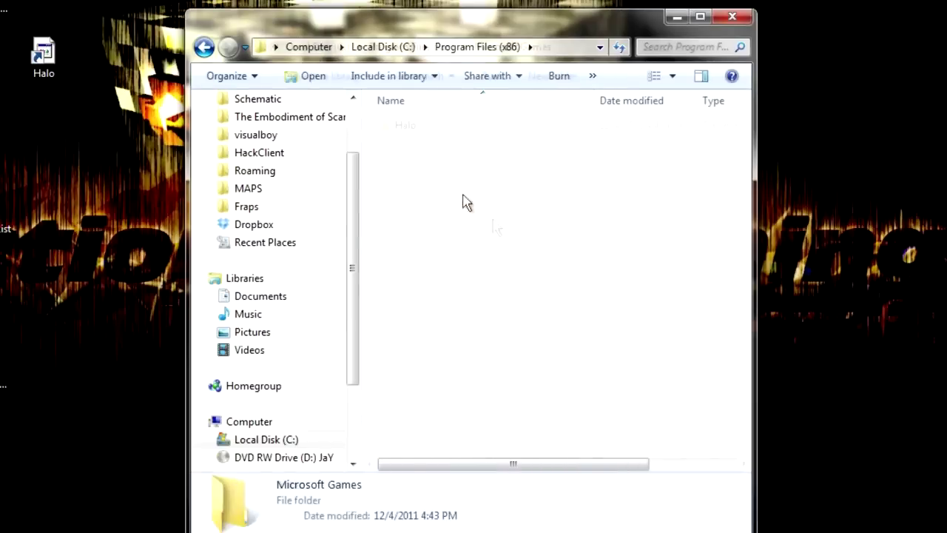
double_click(443, 127)
double_click(418, 163)
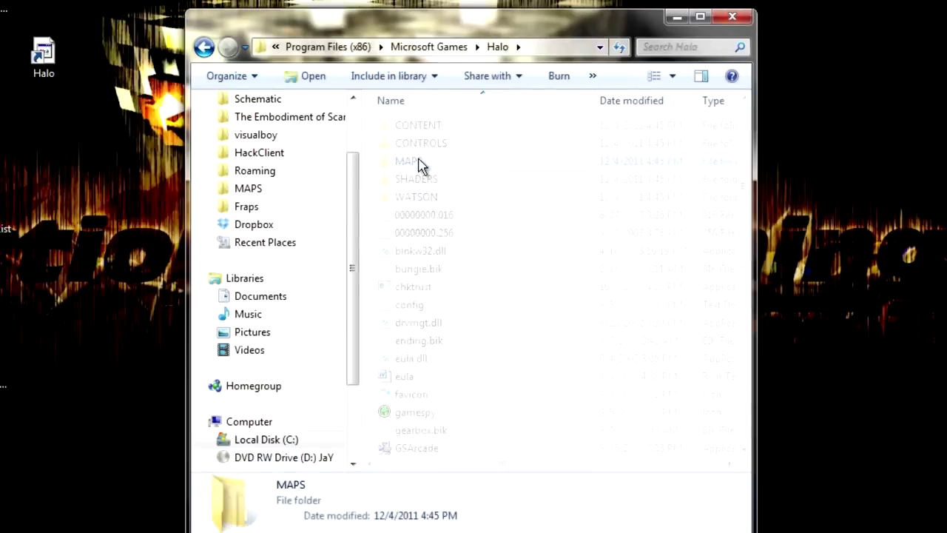
Select all the map files in the MAPS folder and open the Halo Map BackUp folder on the desktop.
left_click_drag(476, 31, 814, 57)
left_click(727, 226)
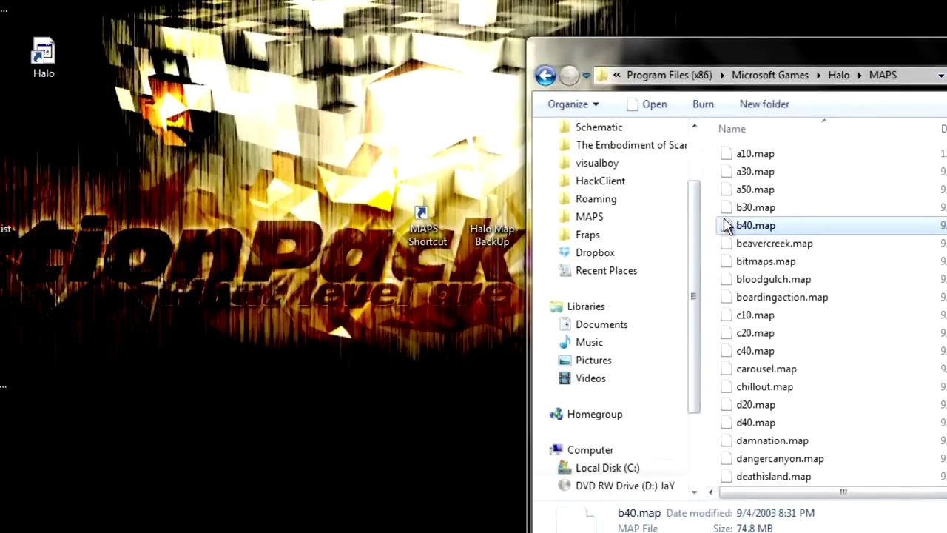
key("ctrl+a")
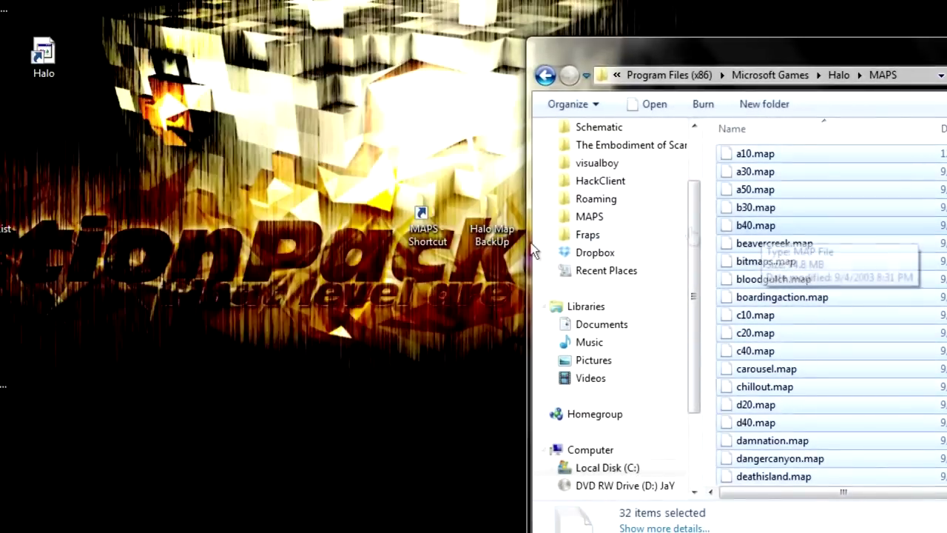
double_click(485, 215)
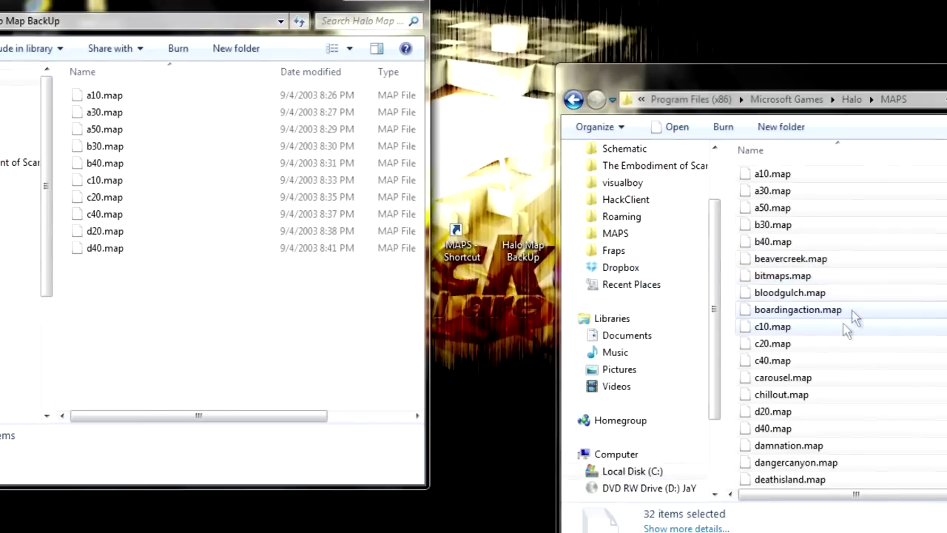
Select only the a10, a30, a50, b30, b40, c10, c20, c40, d20 and d40 map files in the MAPS folder.
left_click(765, 177)
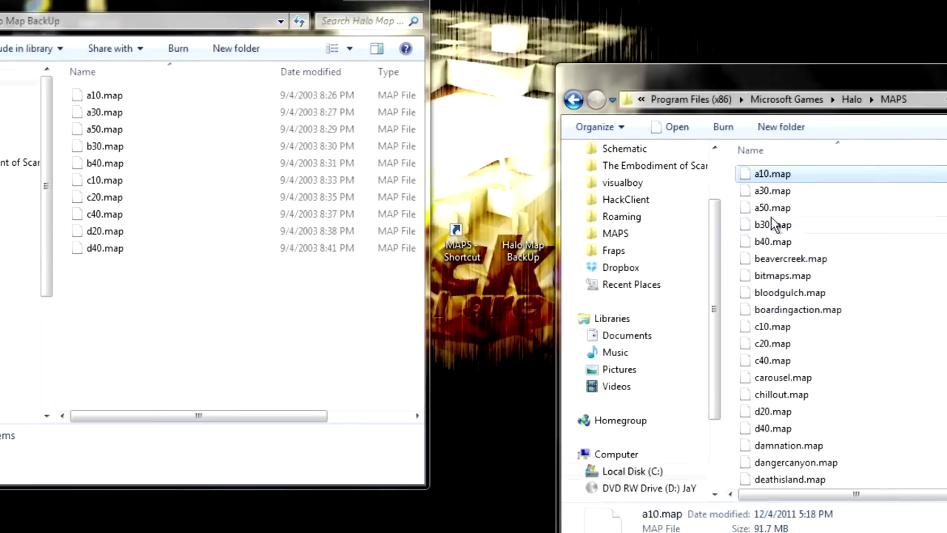
scroll(773, 435, "down", 1)
left_click(775, 435)
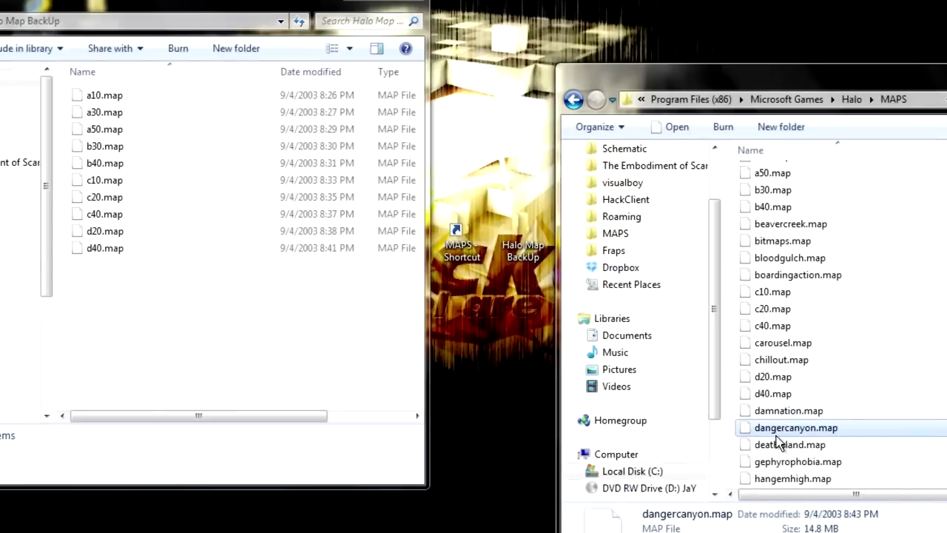
scroll(778, 436, "down", 1)
left_click(767, 344)
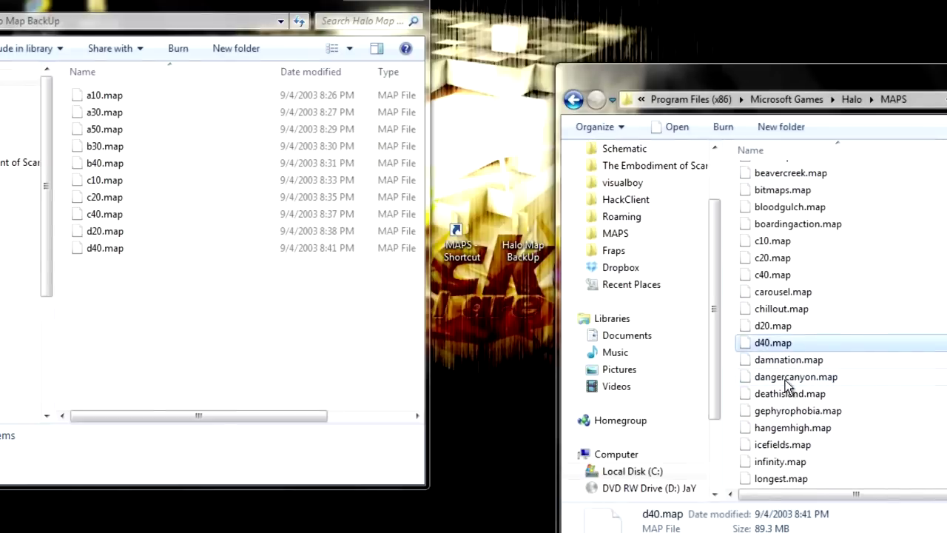
left_click(778, 345, "ctrl")
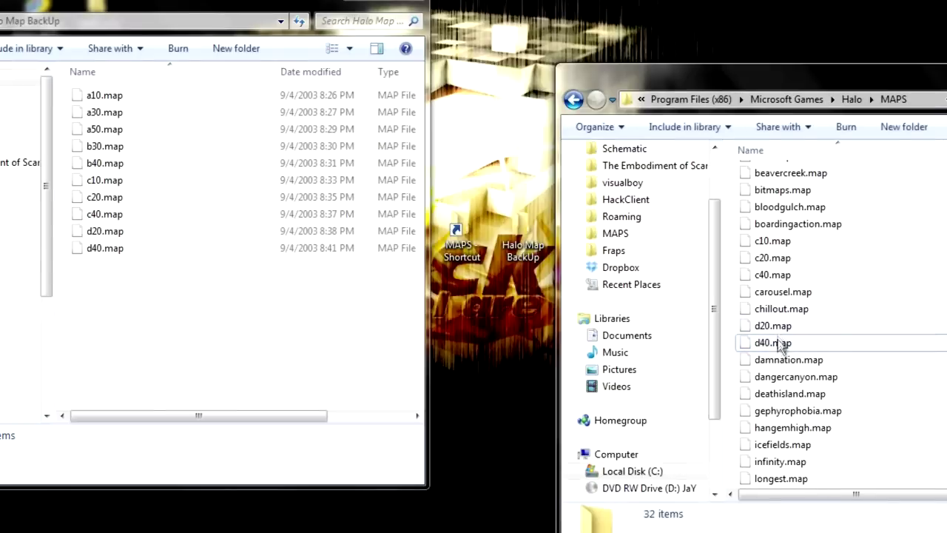
left_click(780, 343, "ctrl")
left_click(782, 325, "ctrl")
left_click(782, 273, "ctrl")
left_click(782, 256, "ctrl")
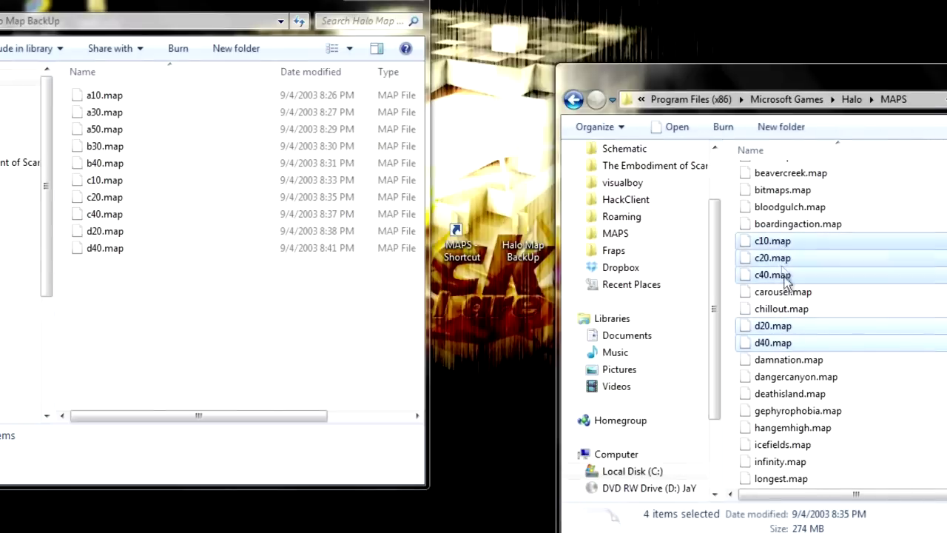
scroll(784, 240, "up", 1)
left_click(786, 288, "ctrl")
scroll(786, 287, "up", 1)
left_click(786, 241, "ctrl")
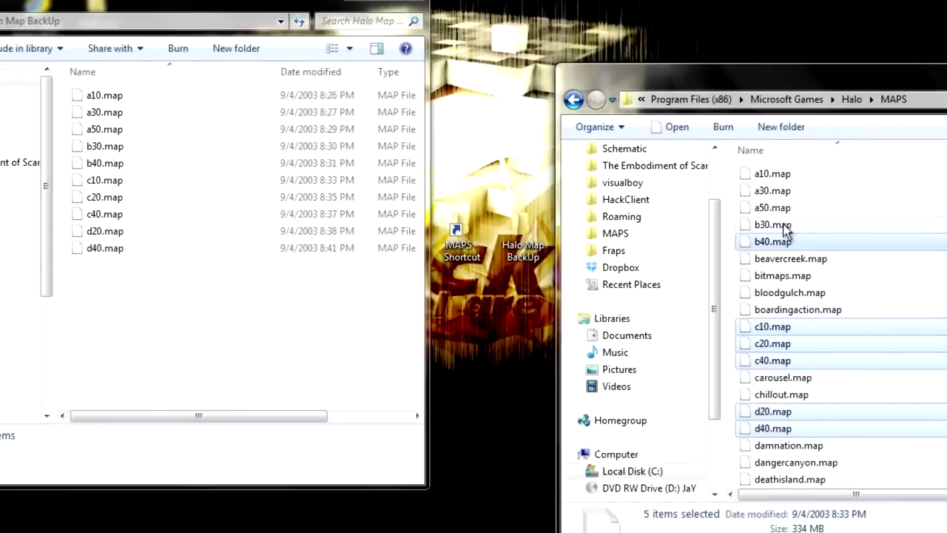
left_click(787, 224, "ctrl")
left_click(789, 208, "ctrl")
left_click(789, 191, "ctrl")
left_click(789, 174, "ctrl")
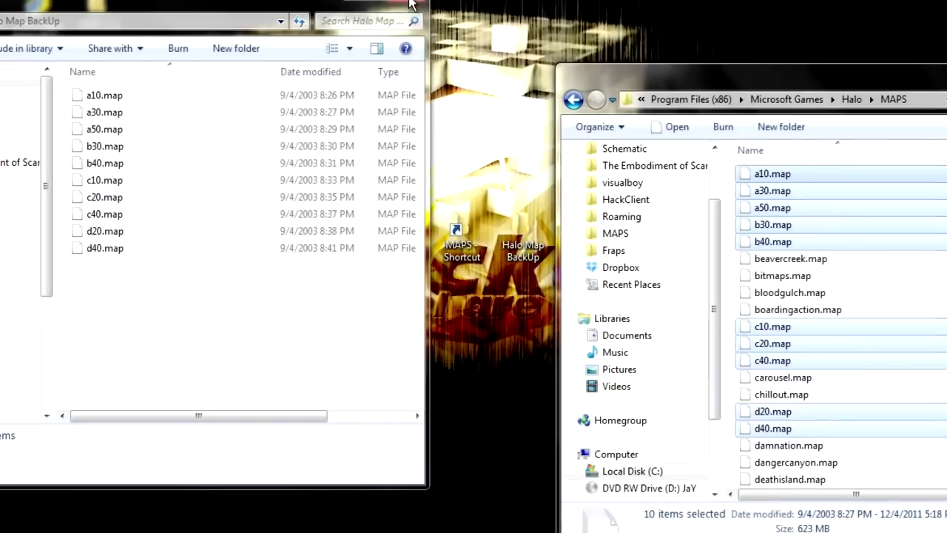
Close the Halo Map BackUp window and return from the MAPS folder to its parent Halo folder.
left_click_drag(244, 8, 340, 67)
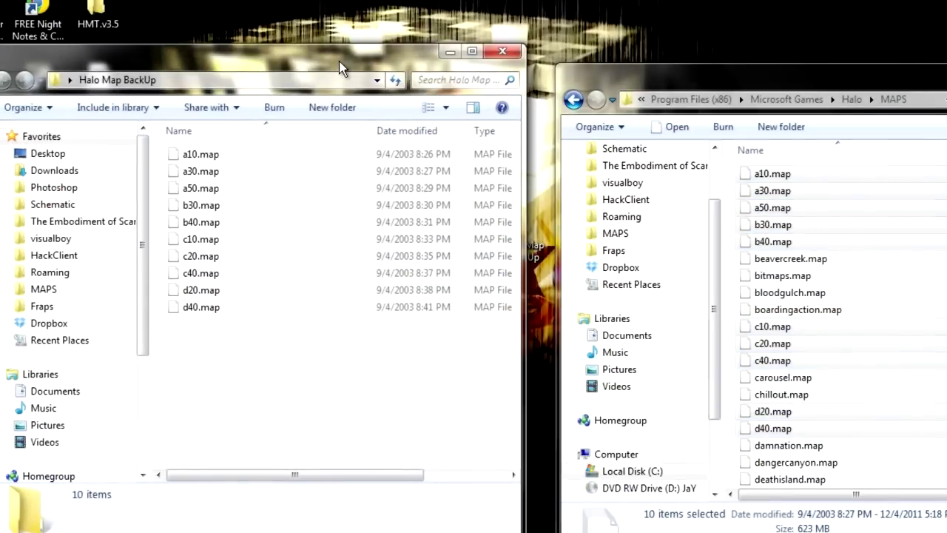
left_click(518, 53)
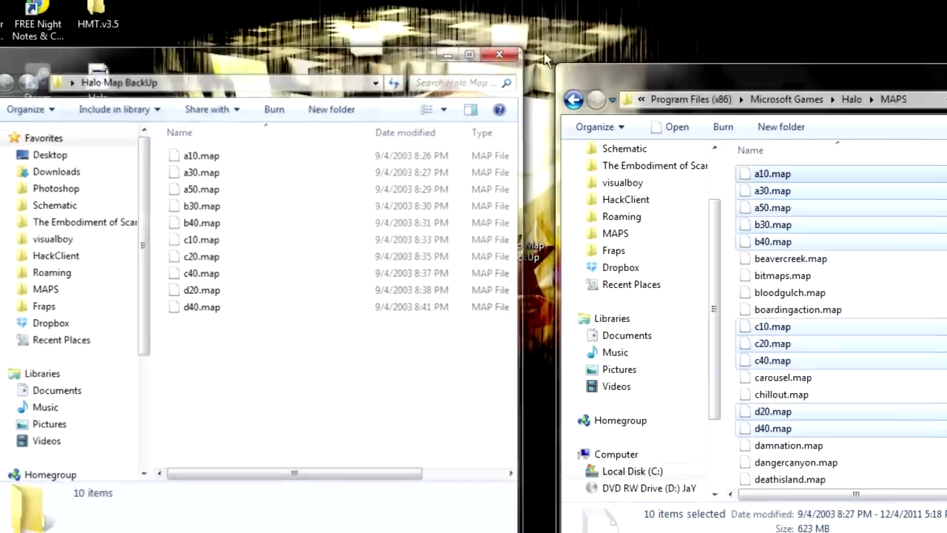
left_click(573, 99)
left_click_drag(709, 86, 540, 30)
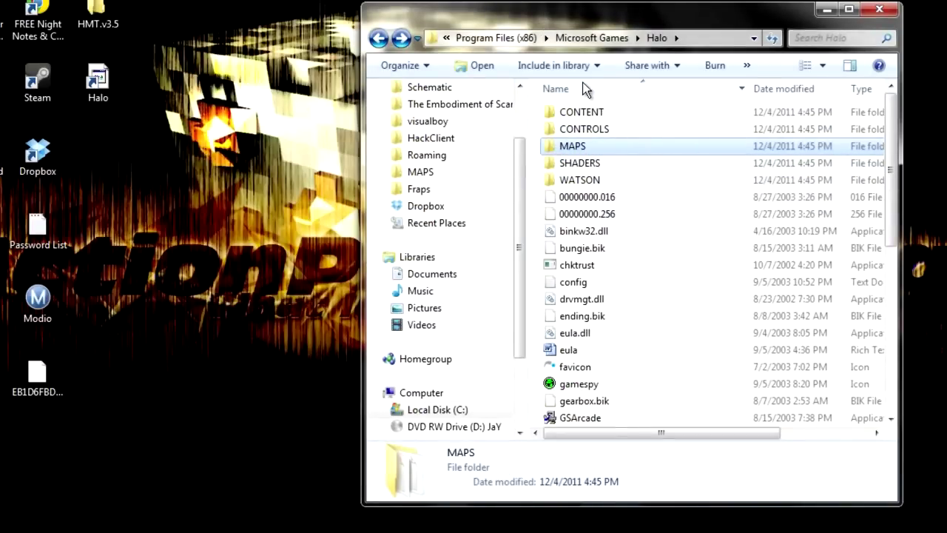
Copy the MAPS folder and minimize its Explorer window to return to the desktop.
right_click(599, 150)
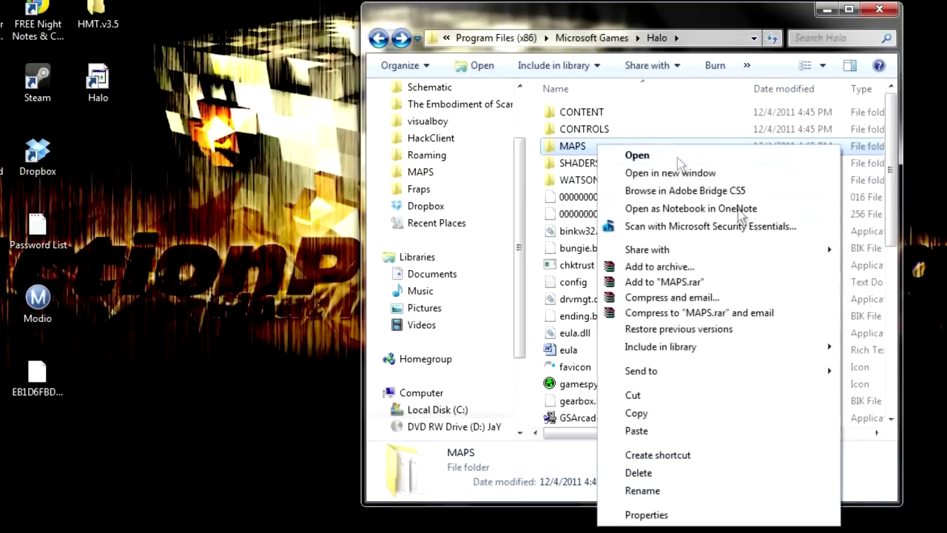
left_click(657, 412)
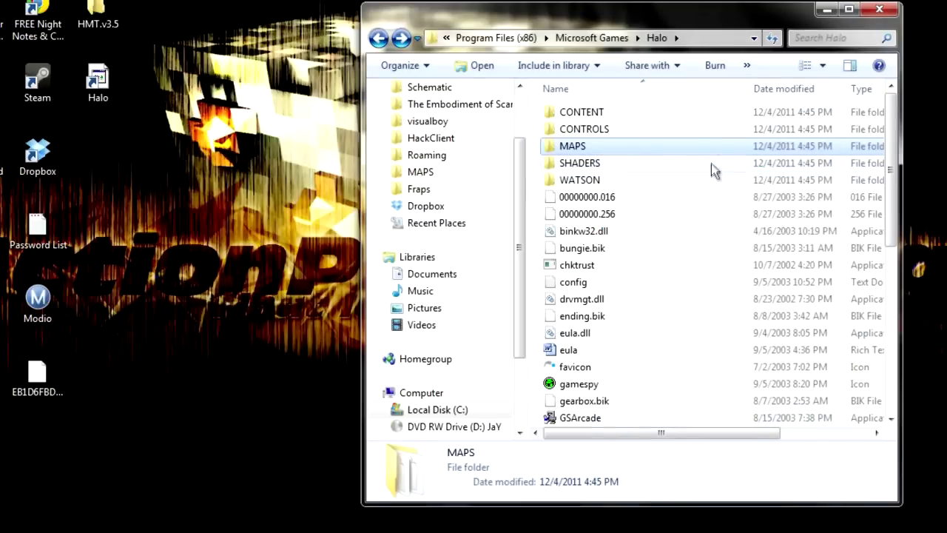
left_click(827, 9)
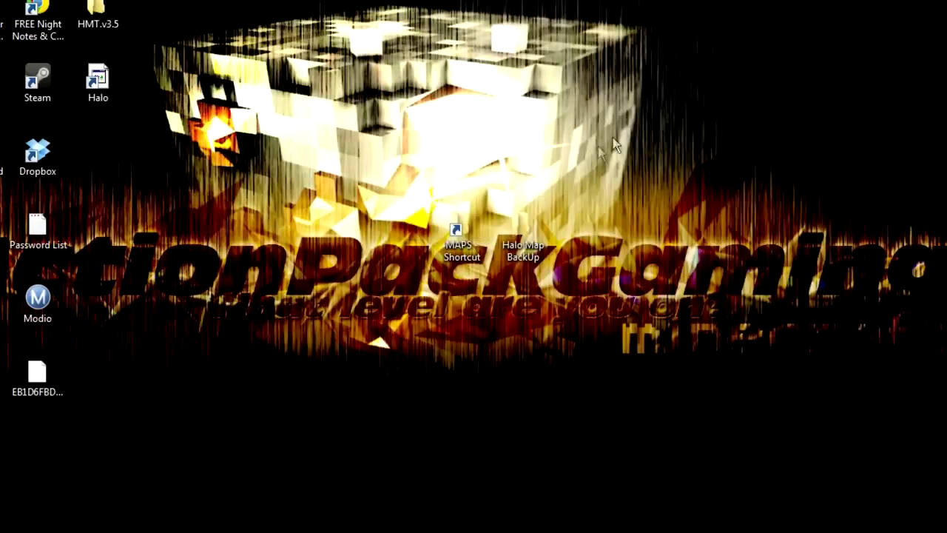
right_click(429, 112)
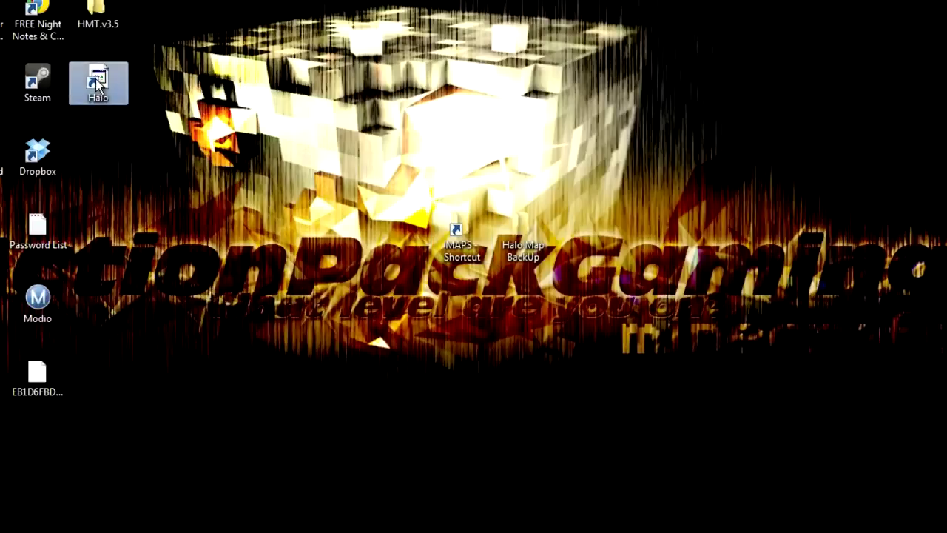
left_click(96, 79)
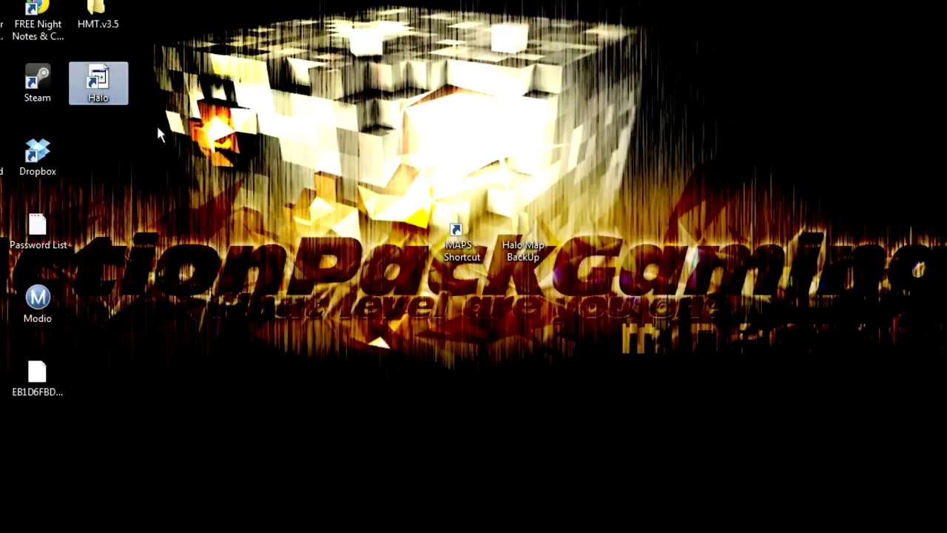
left_click(383, 81)
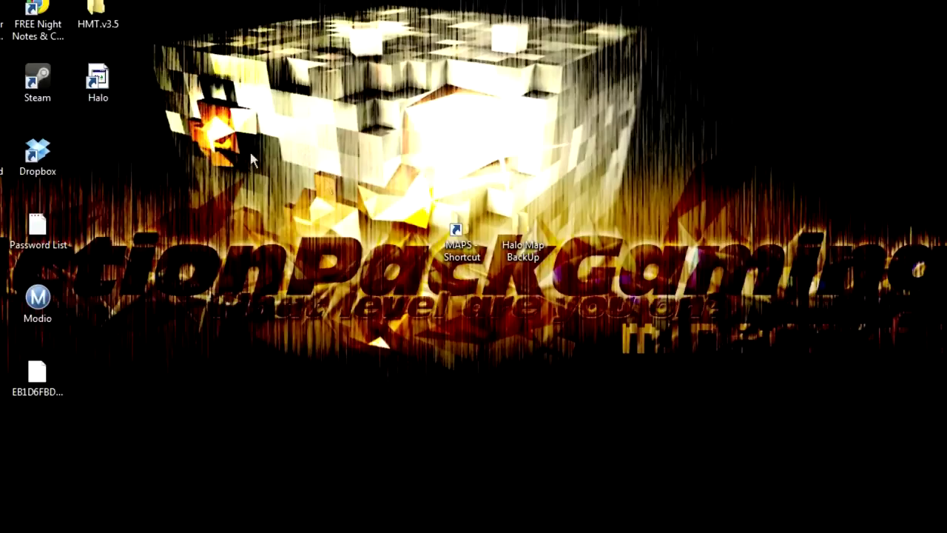
Open the HMT.v3.5 folder from the desktop, launch HaloMapTools, and reposition its window.
double_click(96, 11)
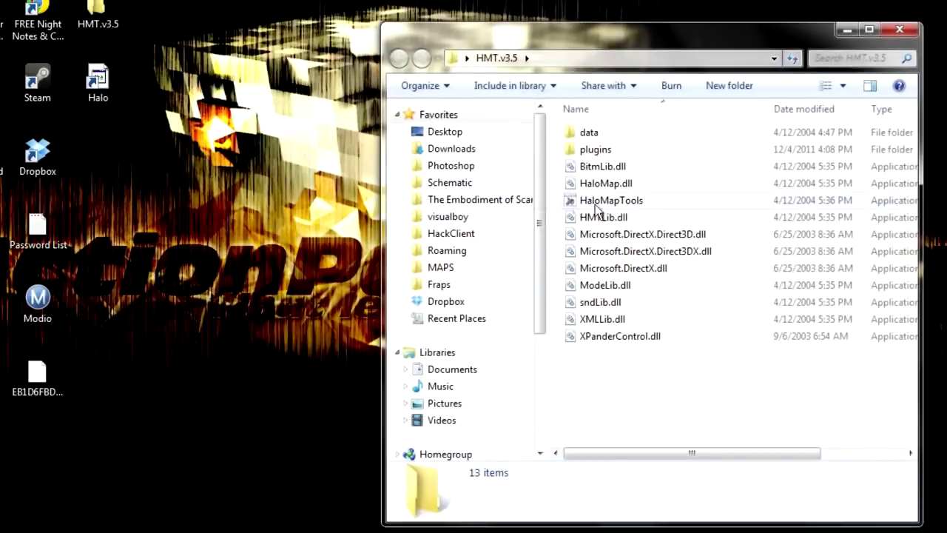
left_click(603, 201)
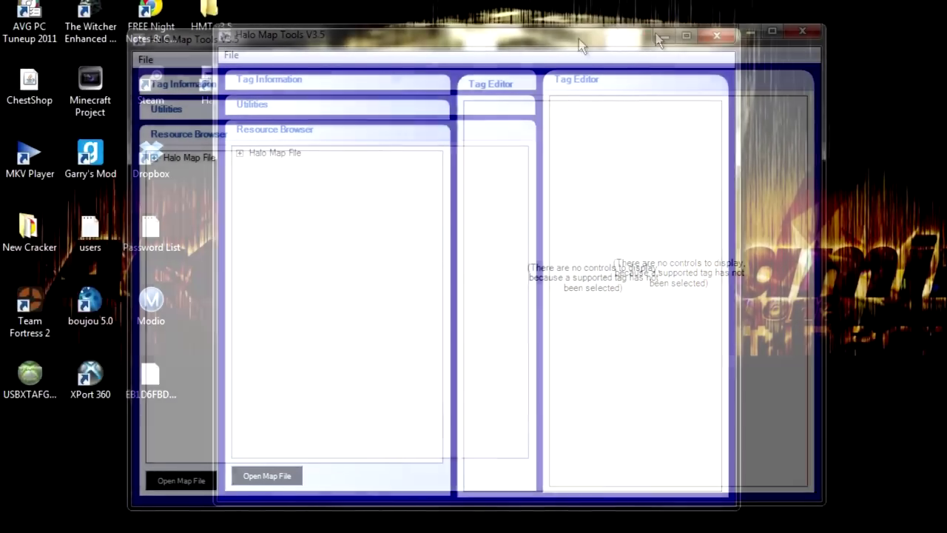
left_click_drag(578, 38, 664, 33)
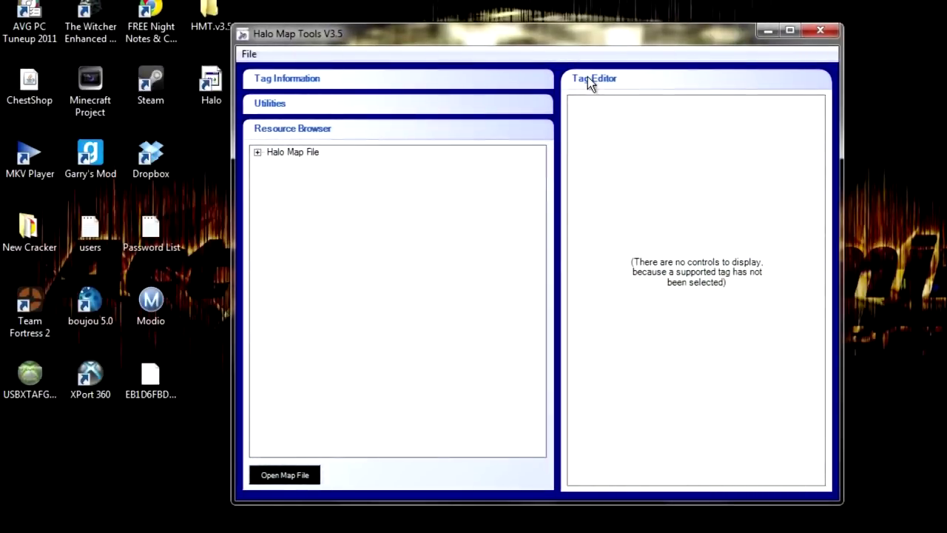
left_click_drag(570, 43, 592, 25)
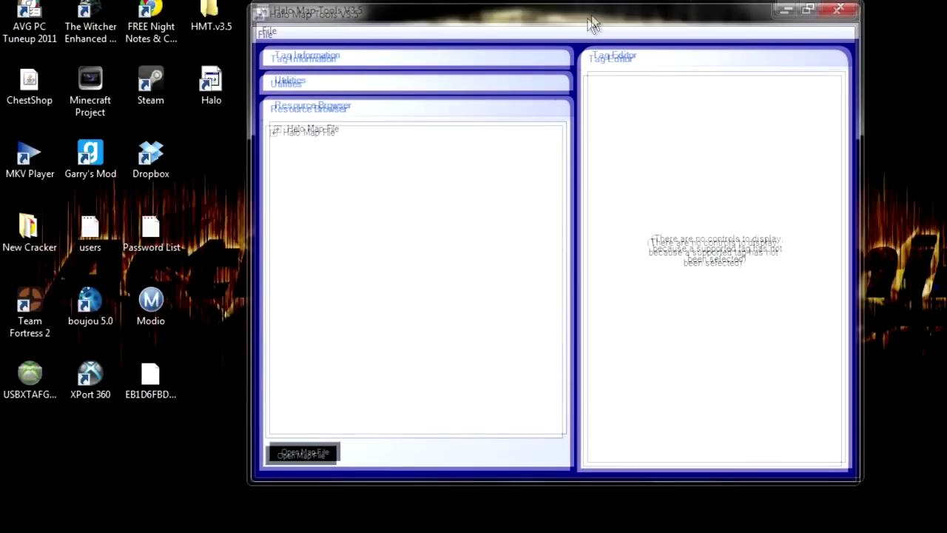
Open a10.map from the Halo MAPS folder.
left_click(269, 31)
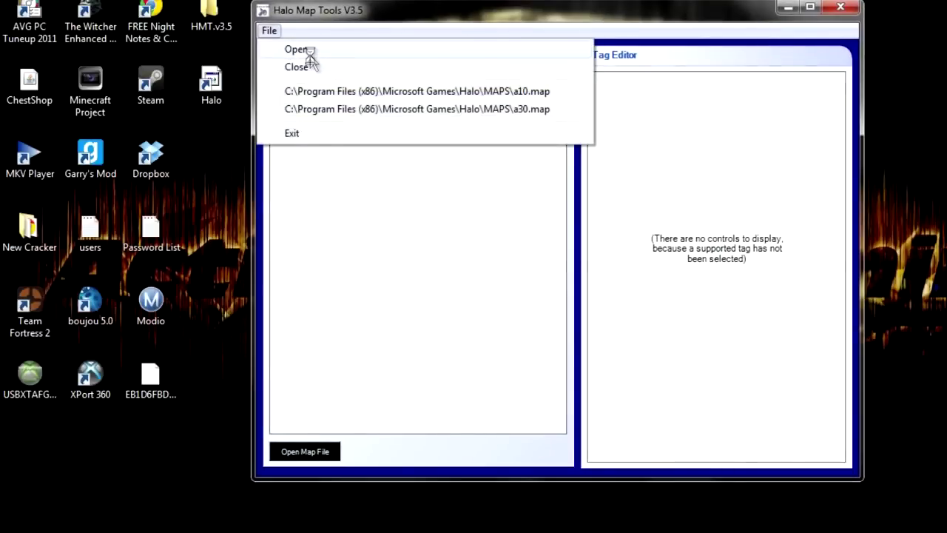
left_click(299, 50)
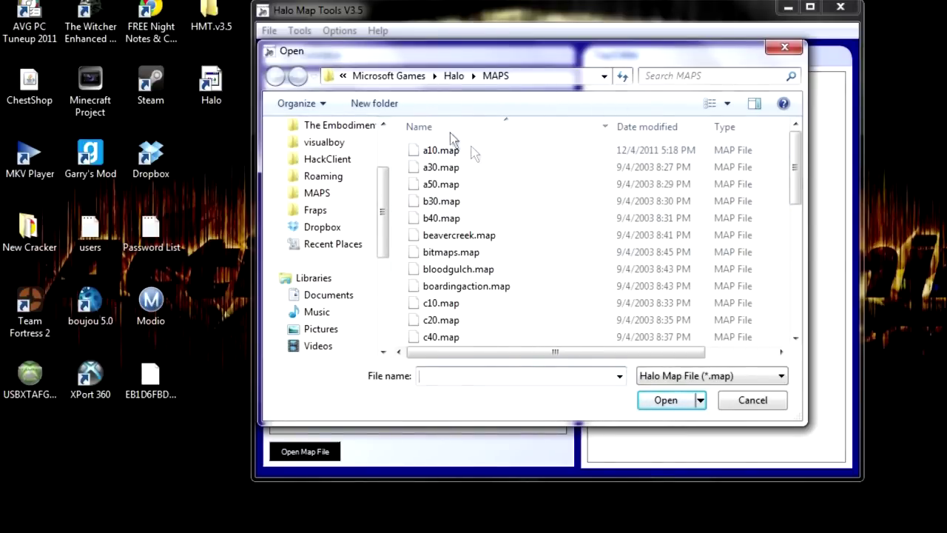
left_click_drag(386, 60, 463, 52)
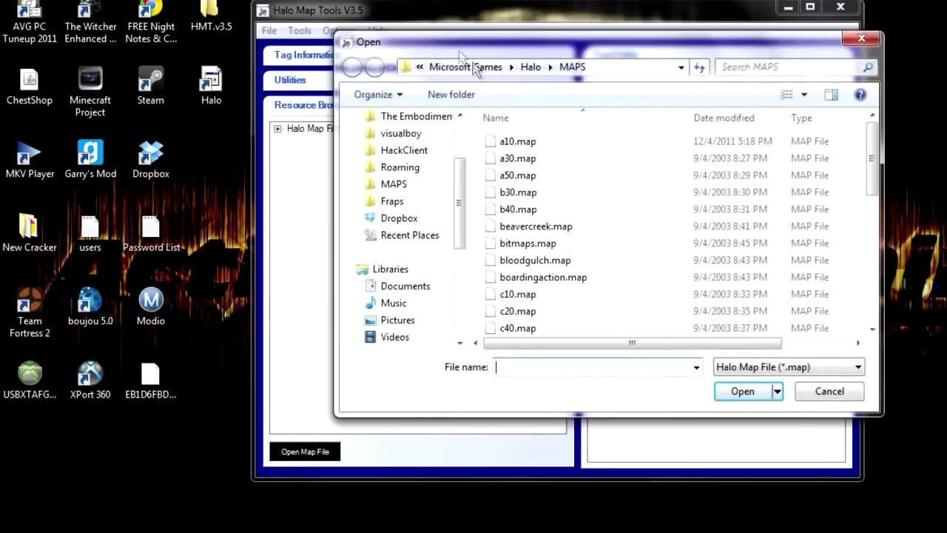
left_click_drag(461, 203, 464, 277)
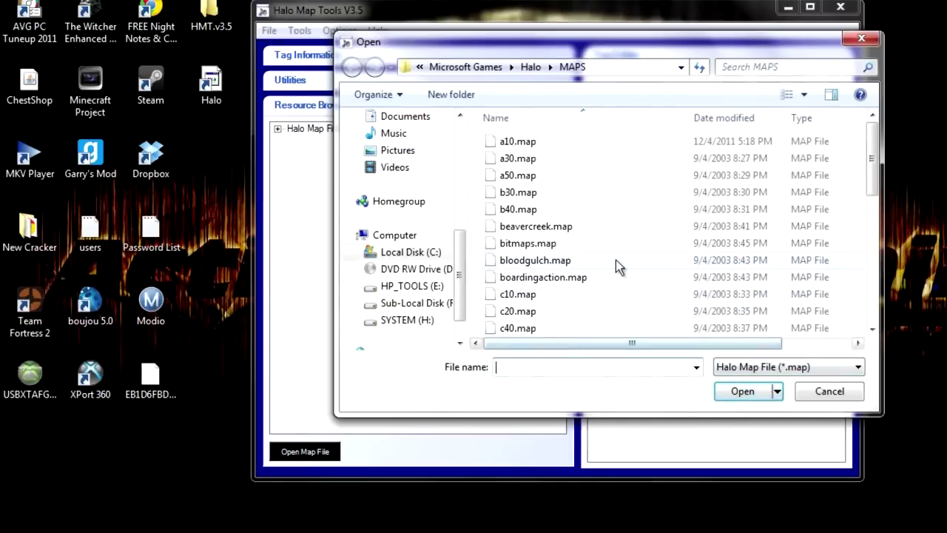
double_click(530, 145)
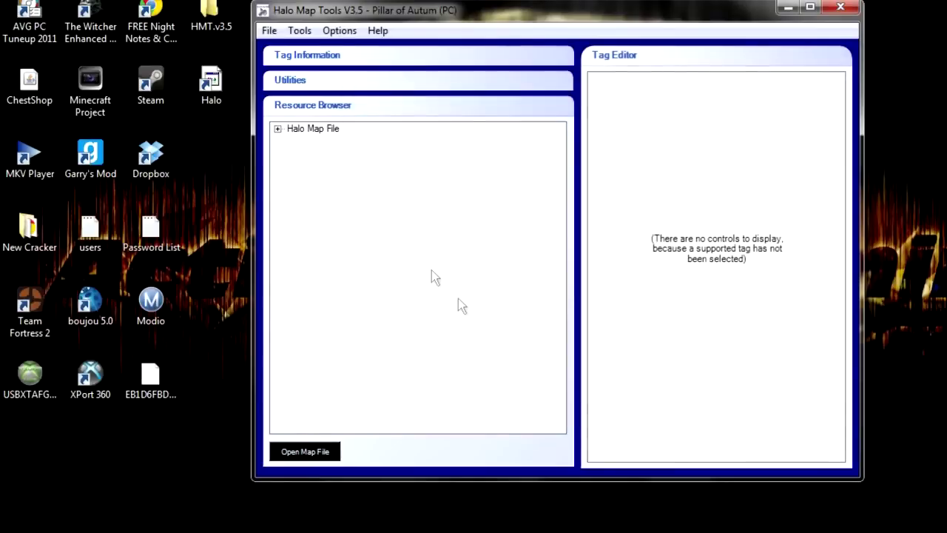
Expand the Vehicle tag group and examine the meta and settings of the lifepod, fighterbomber and scorpion vehicles.
left_click_drag(560, 174, 540, 363)
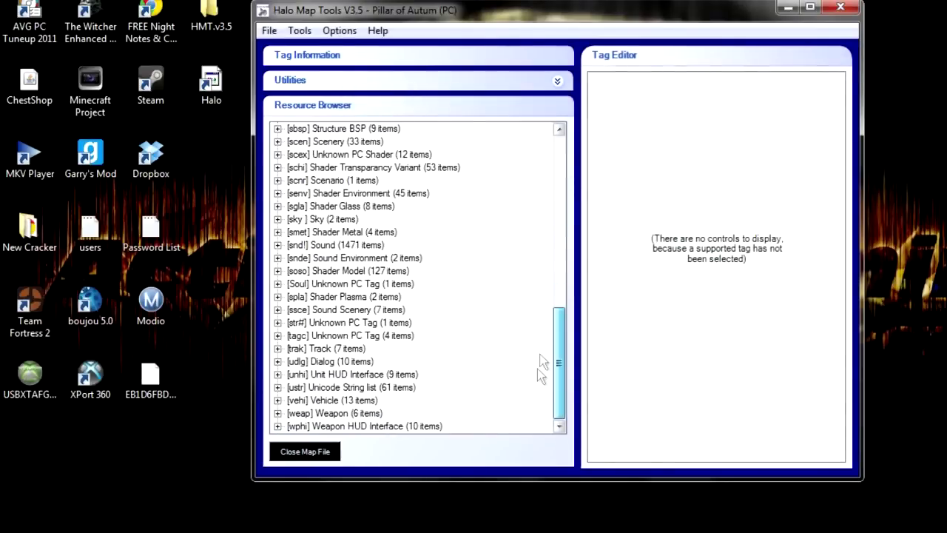
left_click(278, 400)
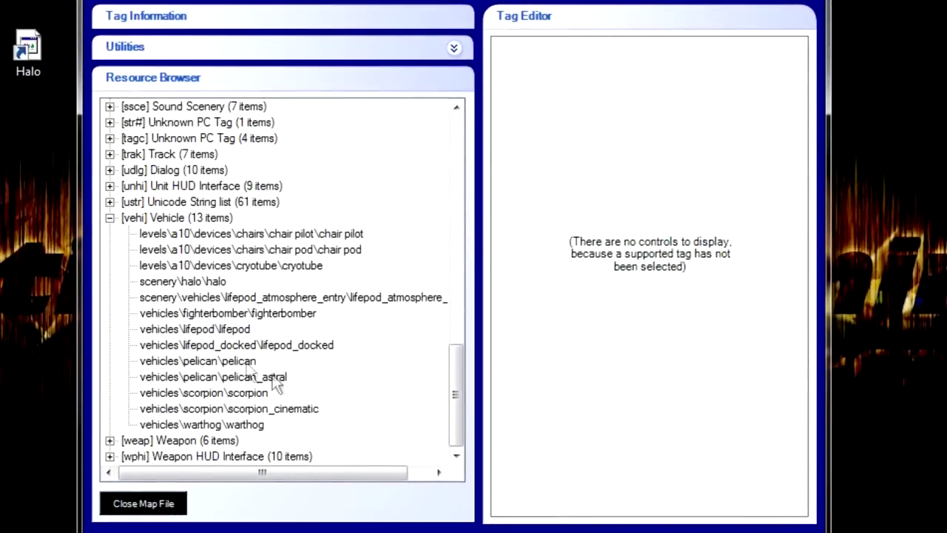
left_click(195, 328)
left_click(226, 100)
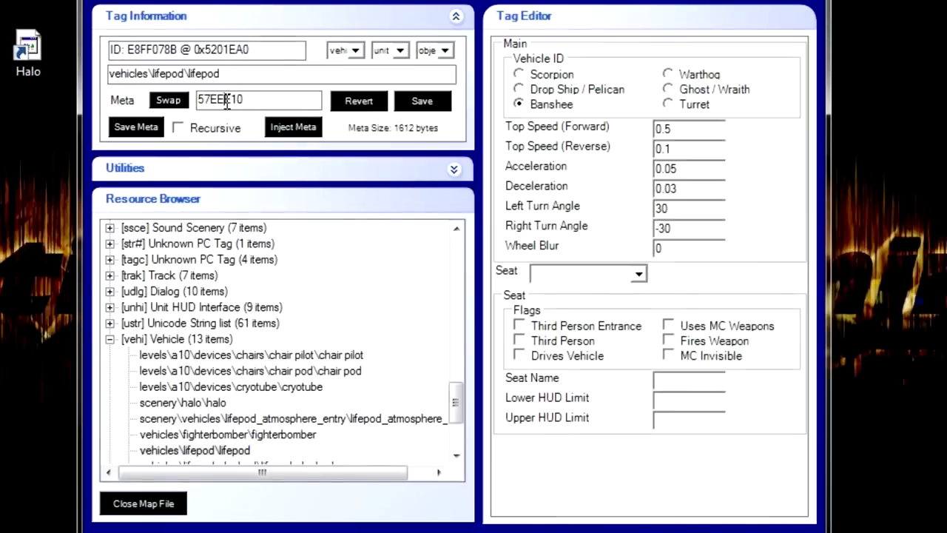
double_click(226, 101)
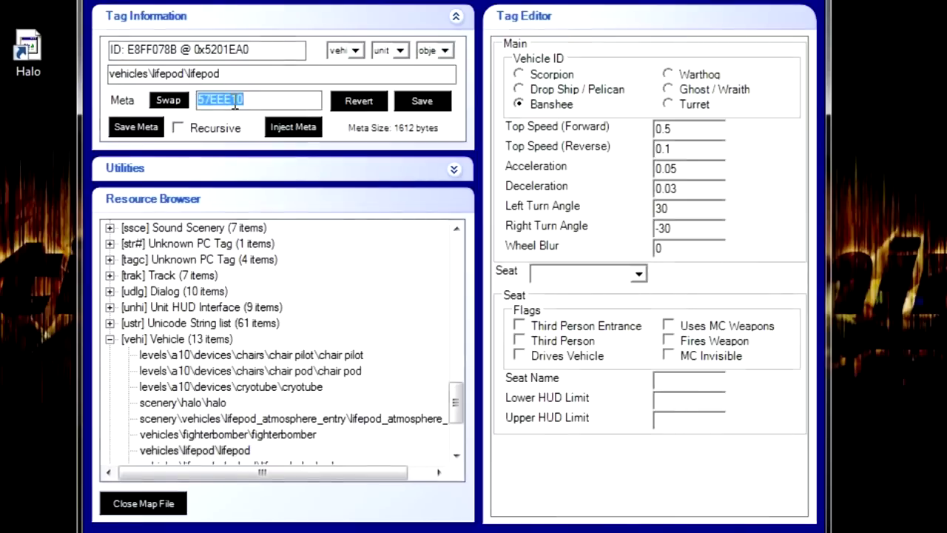
left_click(296, 435)
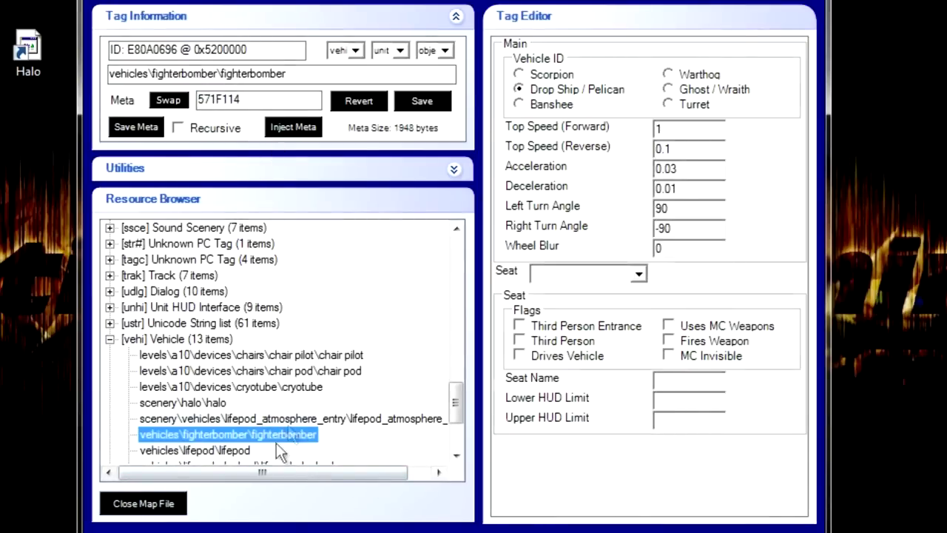
left_click(218, 450)
scroll(236, 444, "down", 2)
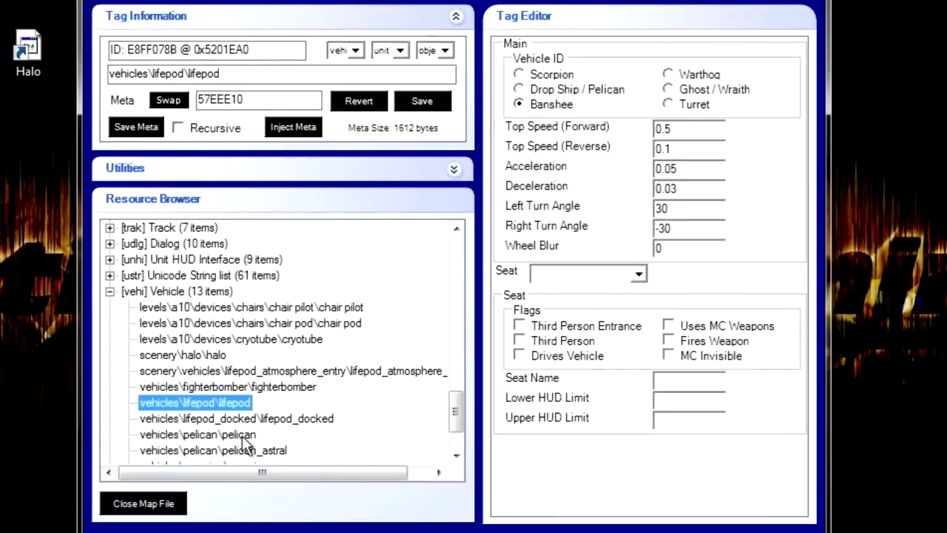
left_click(251, 436)
left_click(255, 418)
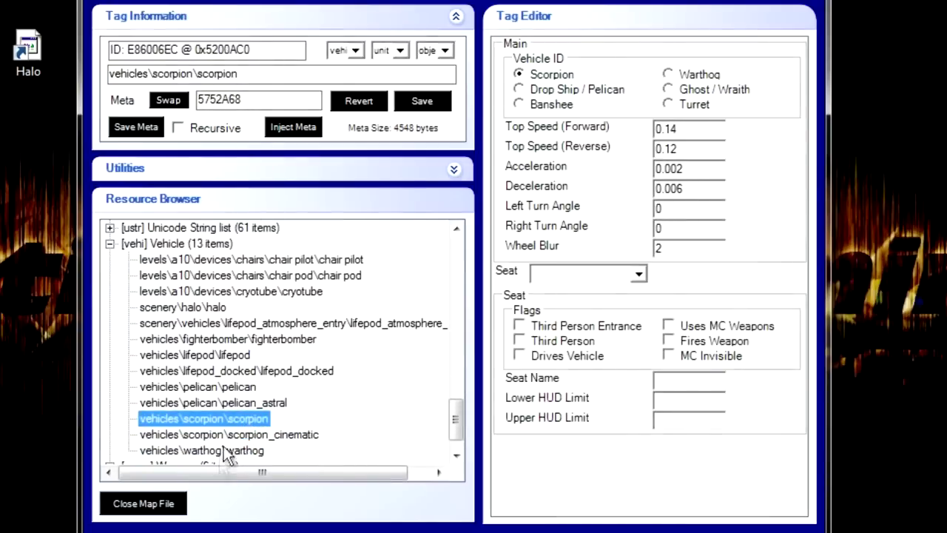
scroll(229, 448, "down", 1)
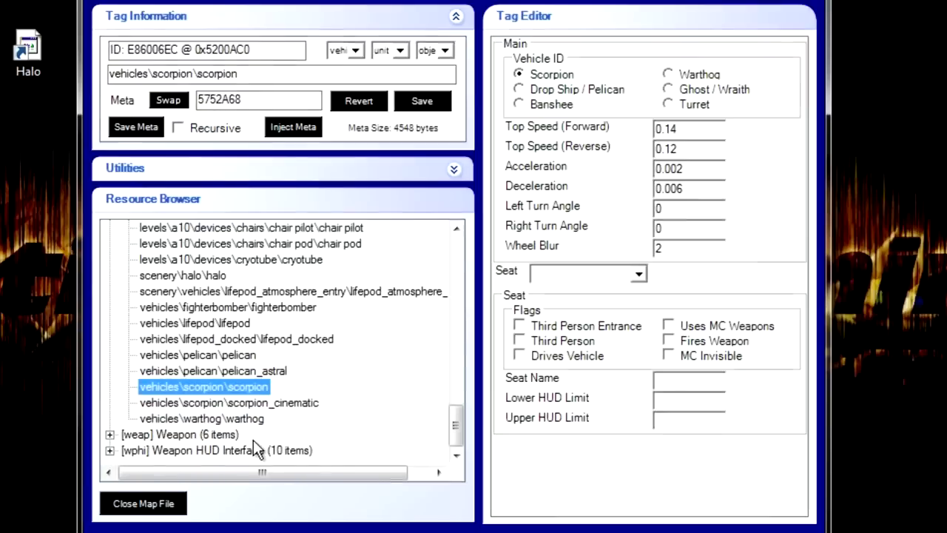
Replace the fighterbomber vehicle's meta value with the pelican's, 57512D8, and save the tag.
left_click(241, 356)
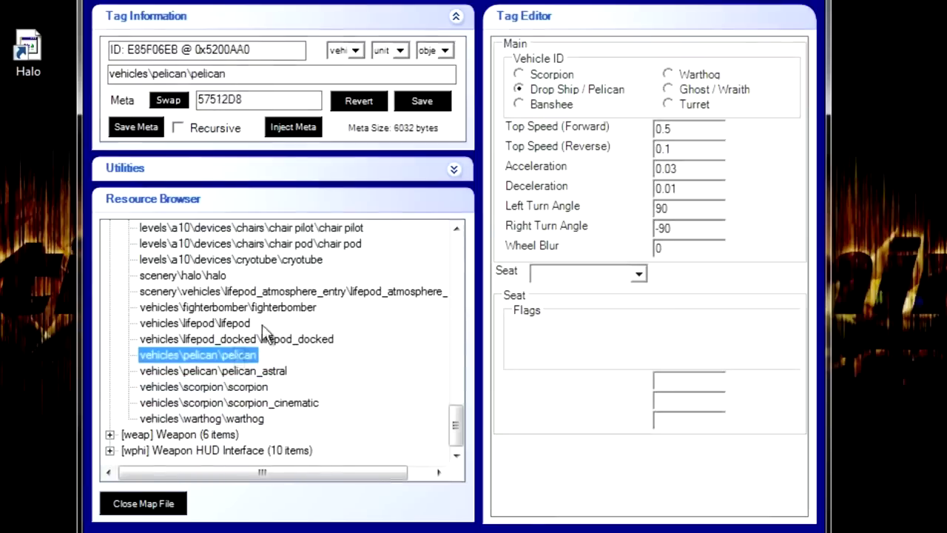
double_click(236, 99)
key("ctrl+c")
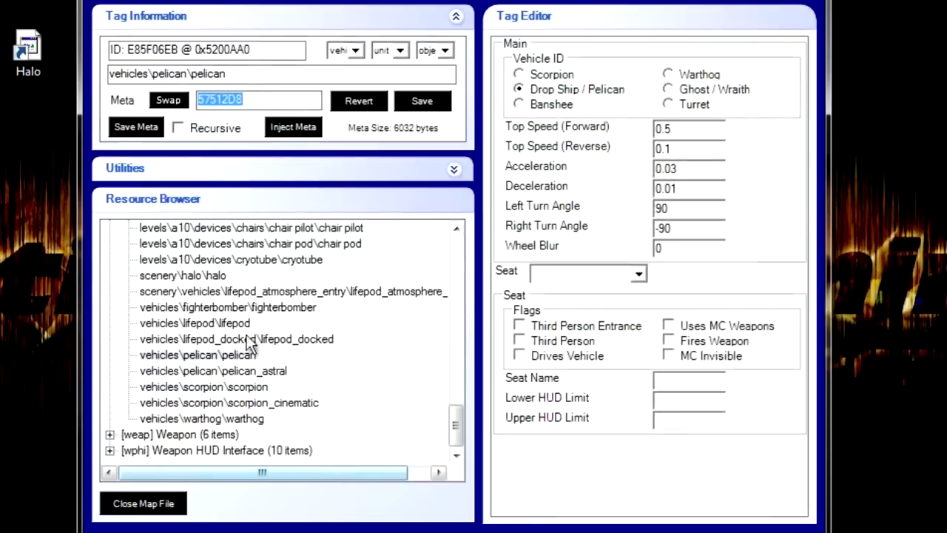
left_click(288, 307)
double_click(237, 100)
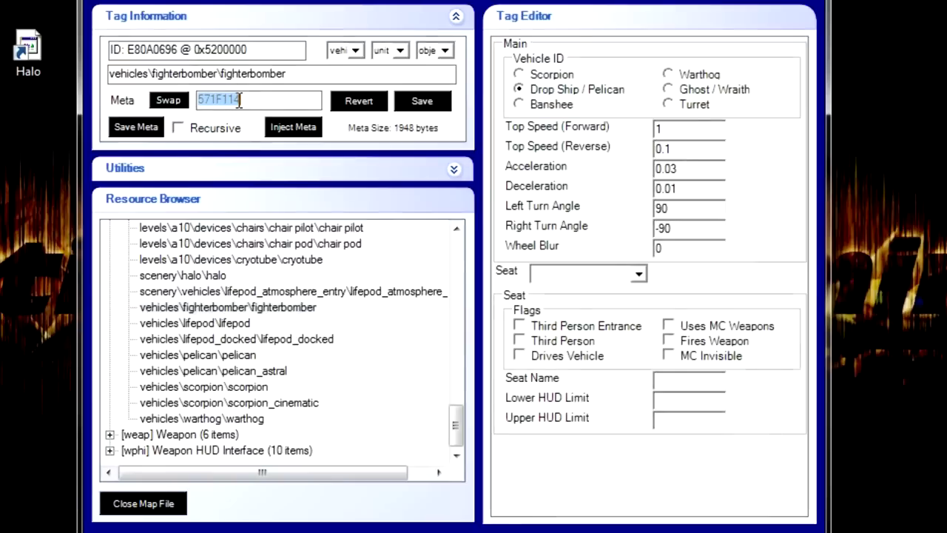
key("ctrl+v")
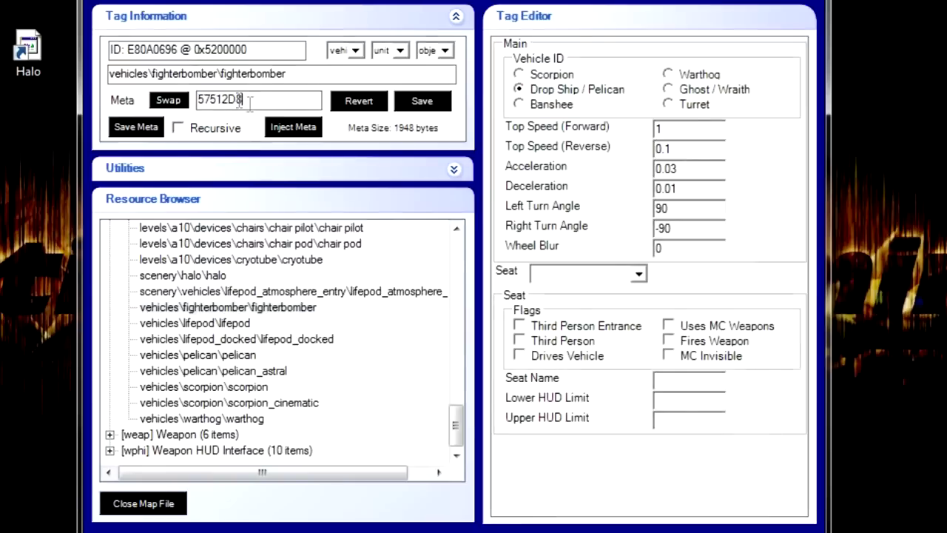
left_click(428, 101)
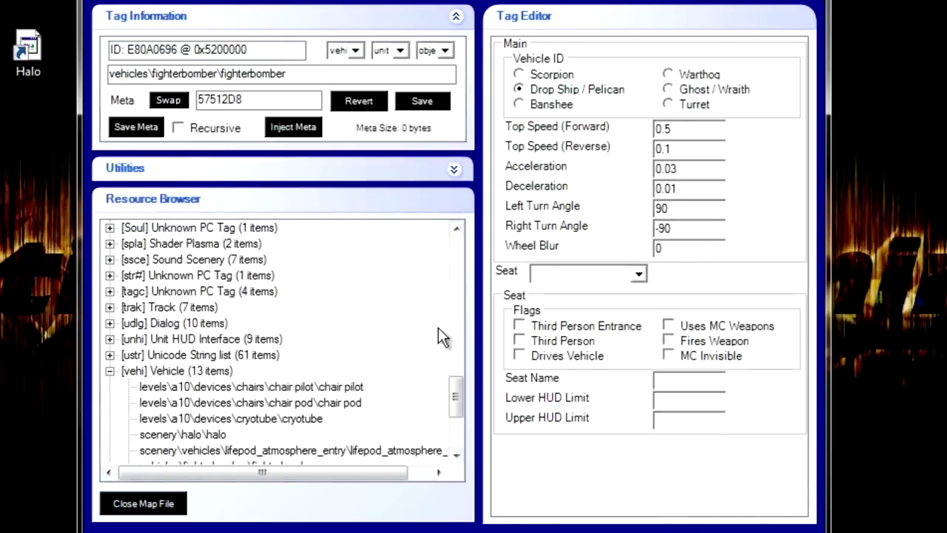
Collapse the Vehicle tag group and expand the Projectile group to list its tags.
mouse_move(459, 394)
left_mouse_down()
mouse_move(450, 433)
mouse_move(454, 392)
left_mouse_up()
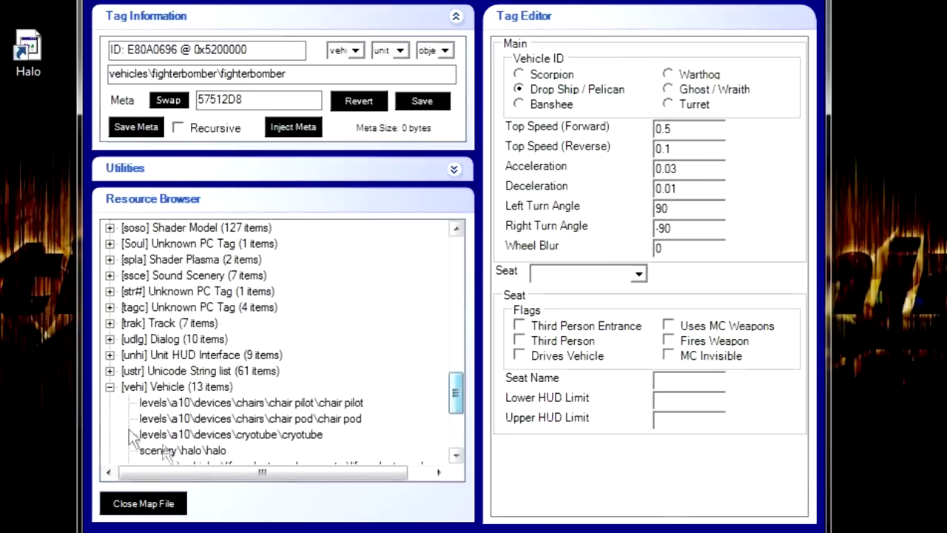
left_click(110, 388)
scroll(159, 448, "up", 5)
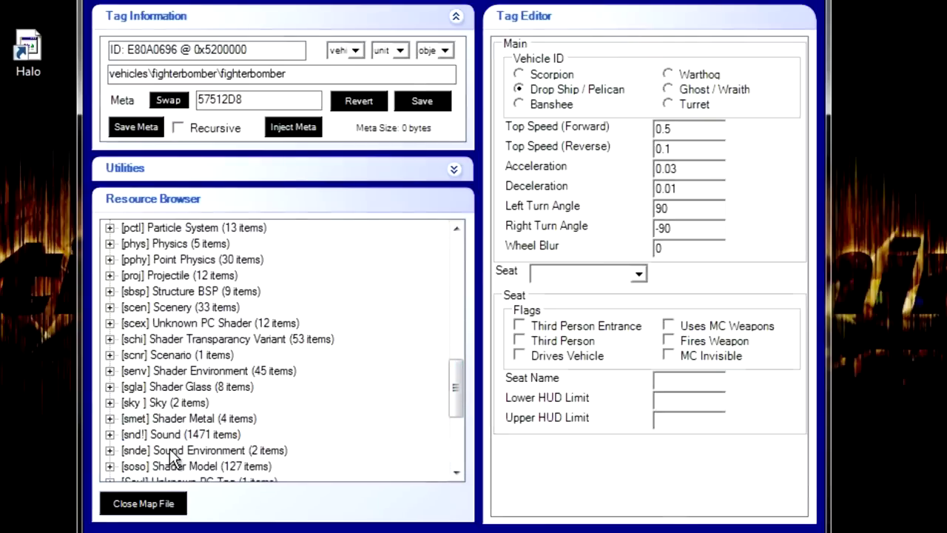
left_click(109, 323)
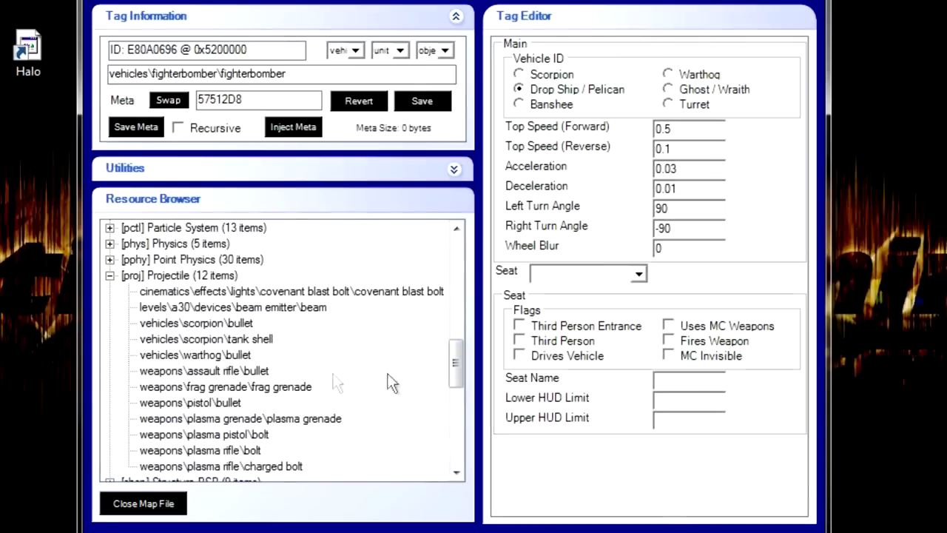
mouse_move(454, 358)
left_mouse_down()
mouse_move(458, 370)
mouse_move(455, 355)
left_mouse_up()
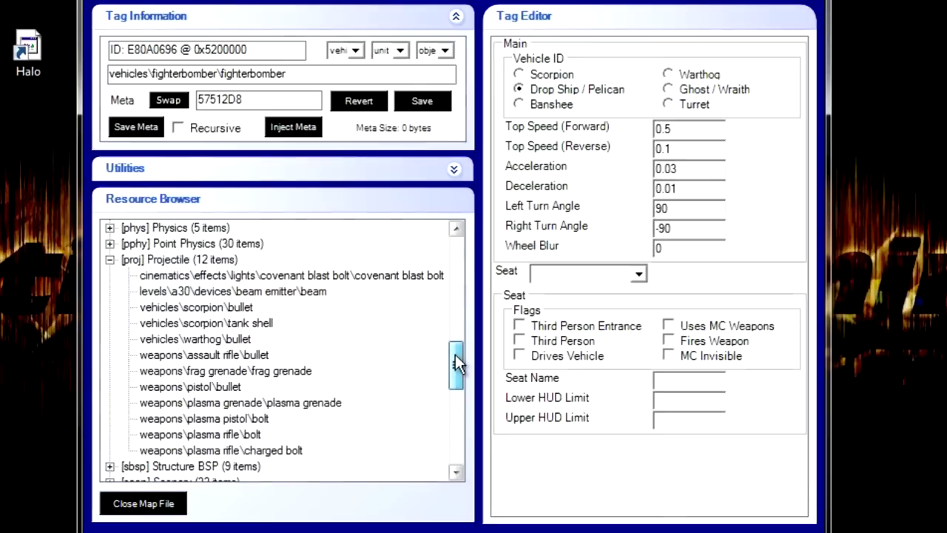
Give the pistol bullet projectile the beam emitter beam's meta value, 5ADC2E0, and save the tag.
left_click(313, 293)
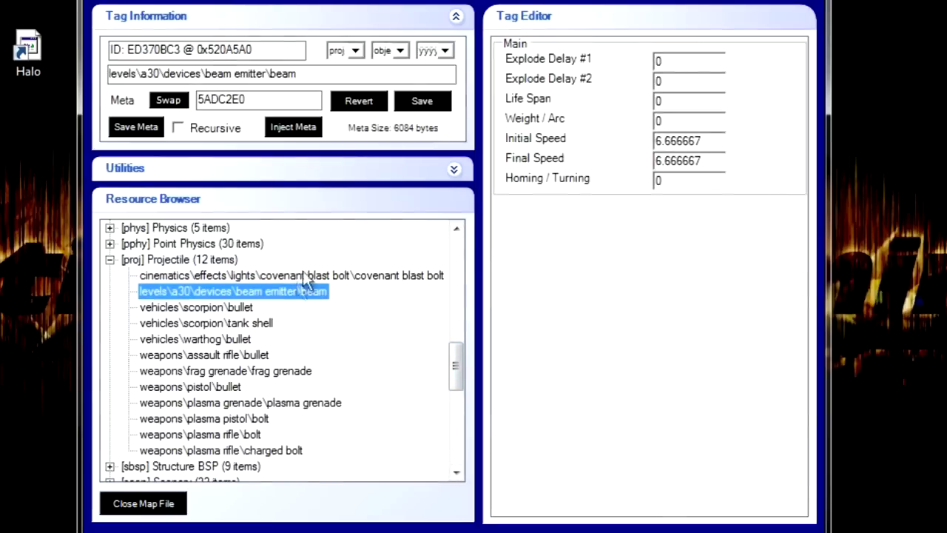
double_click(251, 102)
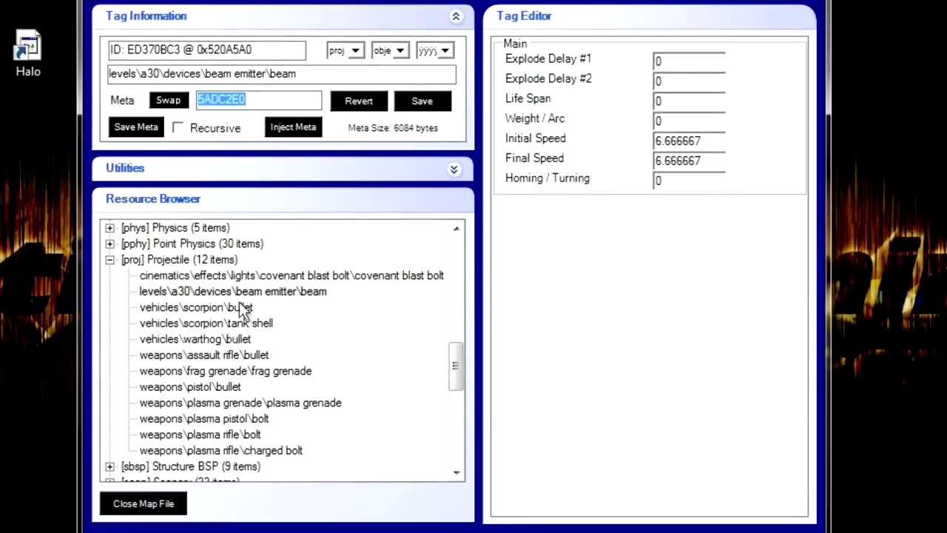
left_click(205, 387)
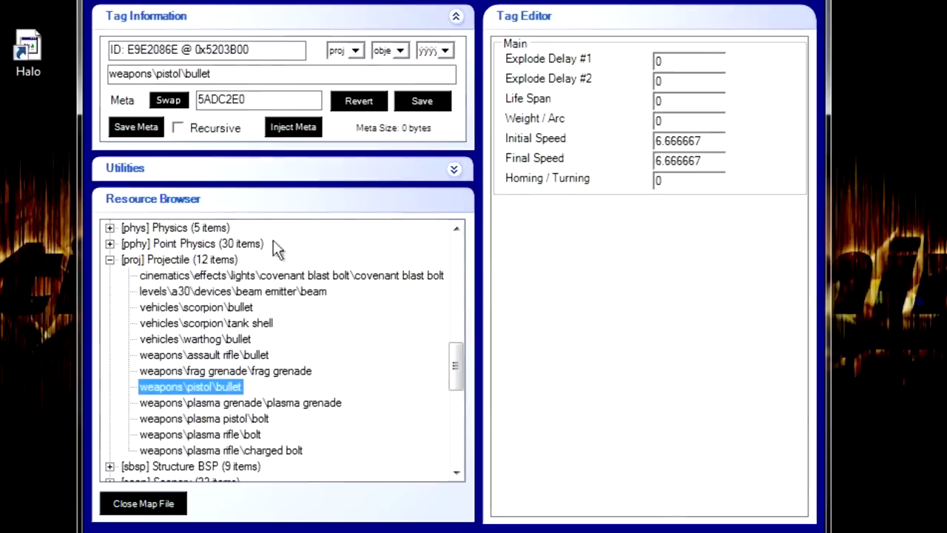
double_click(258, 101)
left_click(257, 101)
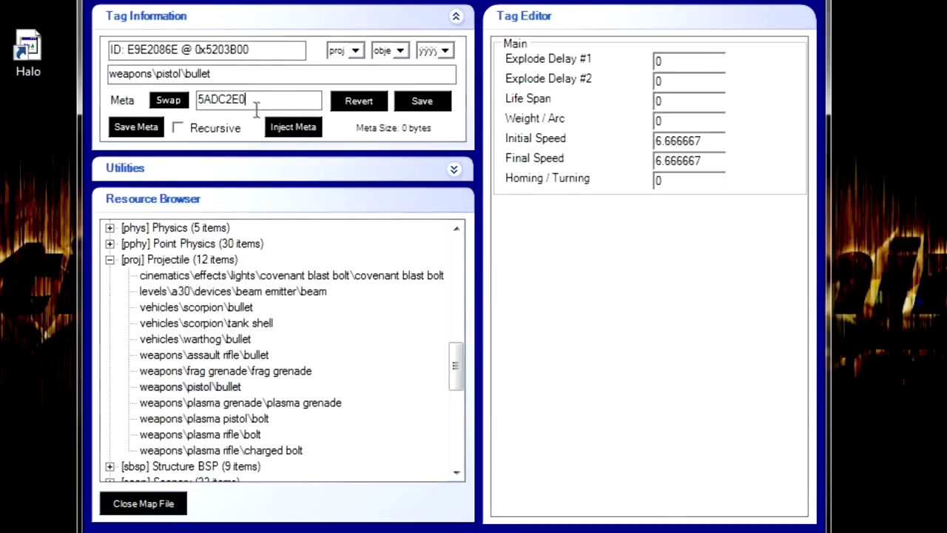
left_click(420, 104)
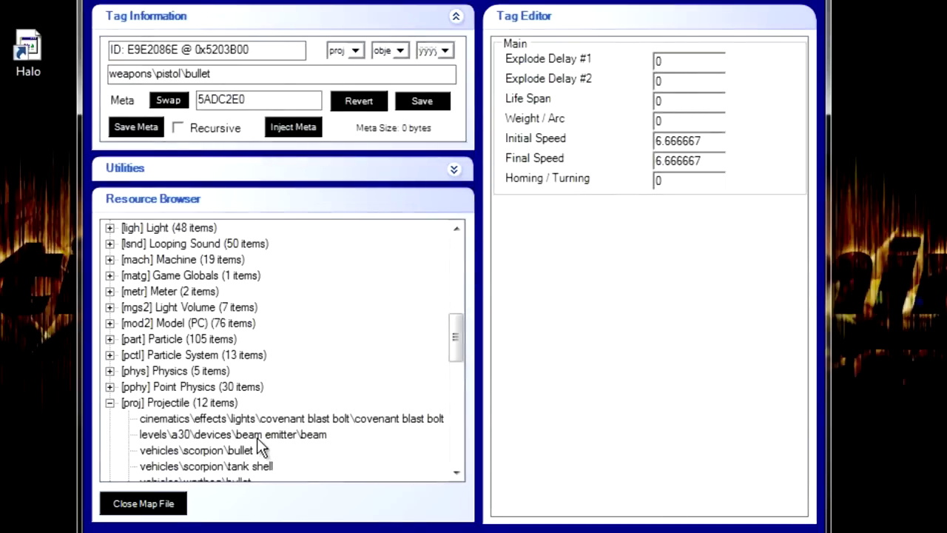
Copy the warthog bullet's meta value, 56D1270, into the assault rifle bullet projectile and save the tag.
left_click(257, 437)
scroll(442, 345, "down", 2)
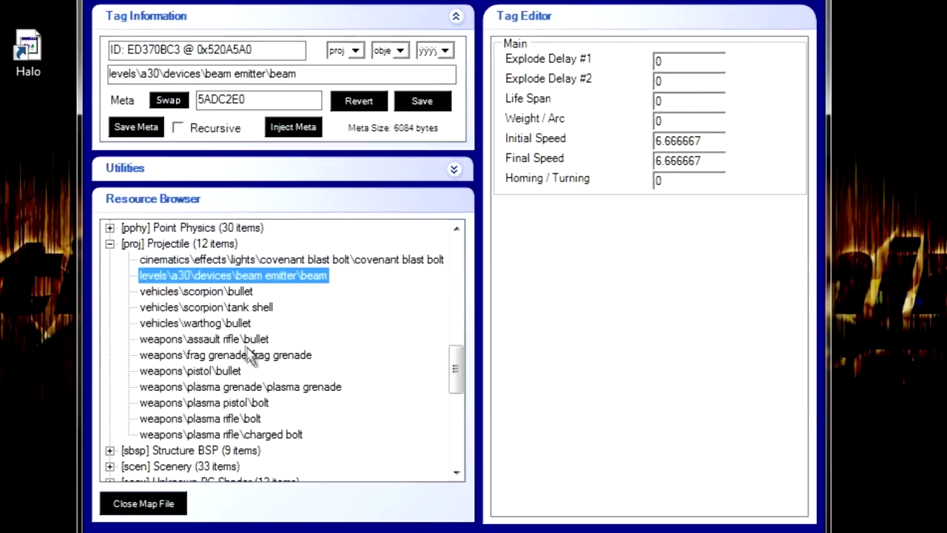
left_click(244, 341)
left_click(250, 323)
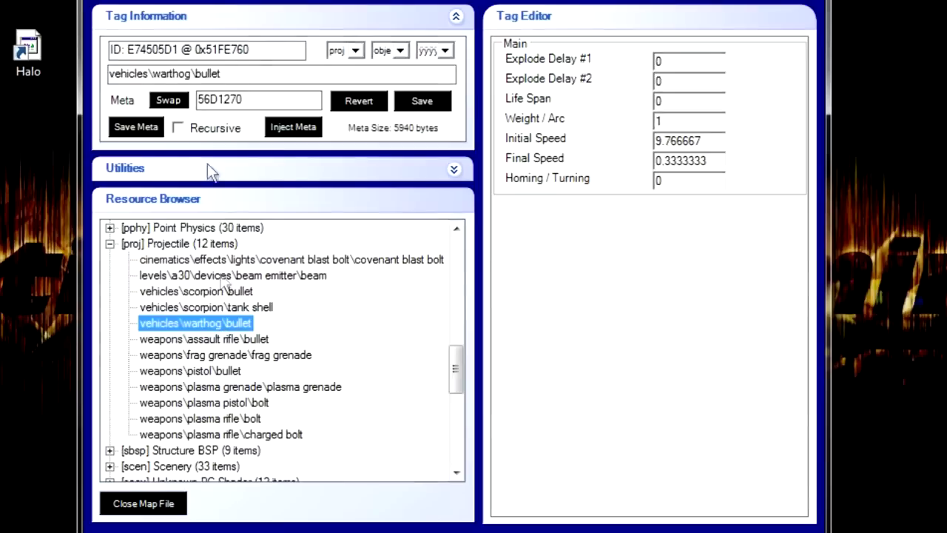
double_click(236, 100)
key("ctrl+c")
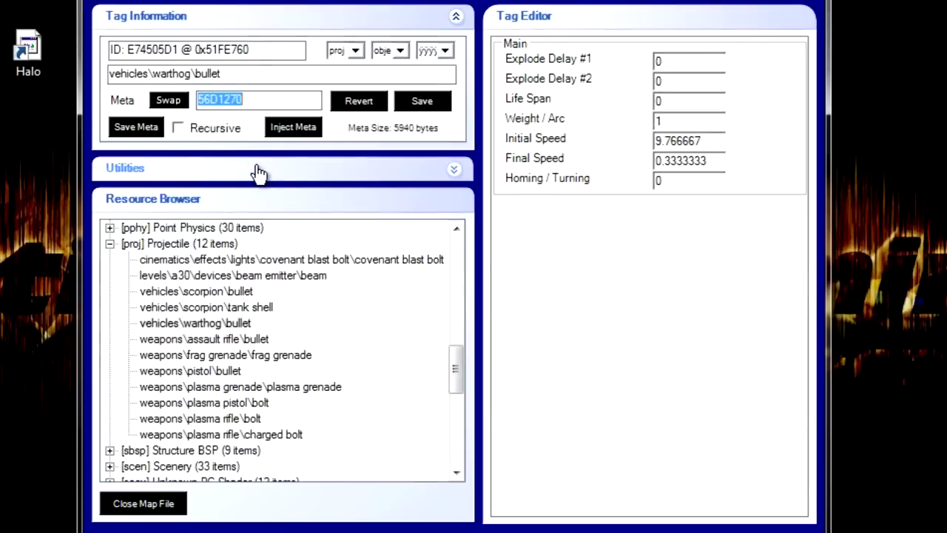
left_click(246, 342)
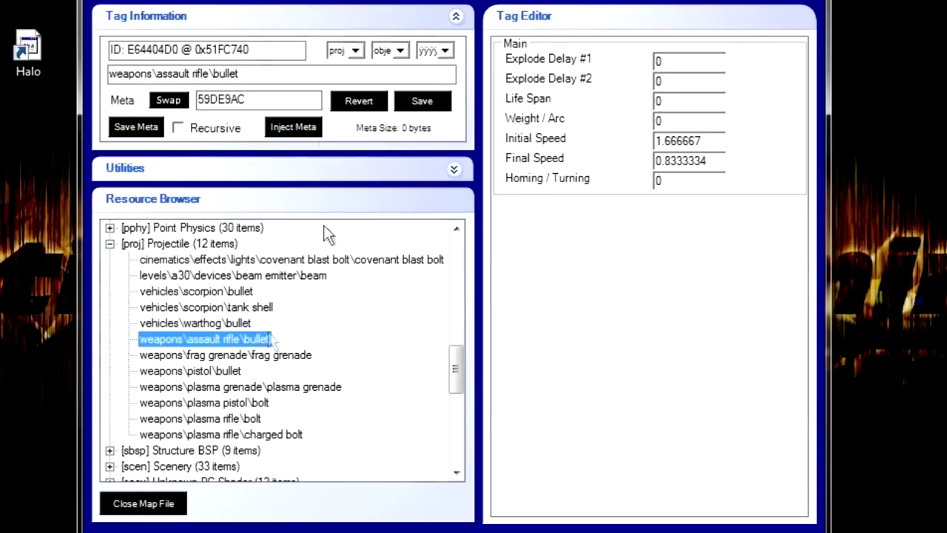
double_click(265, 101)
key("ctrl+v")
left_click(415, 100)
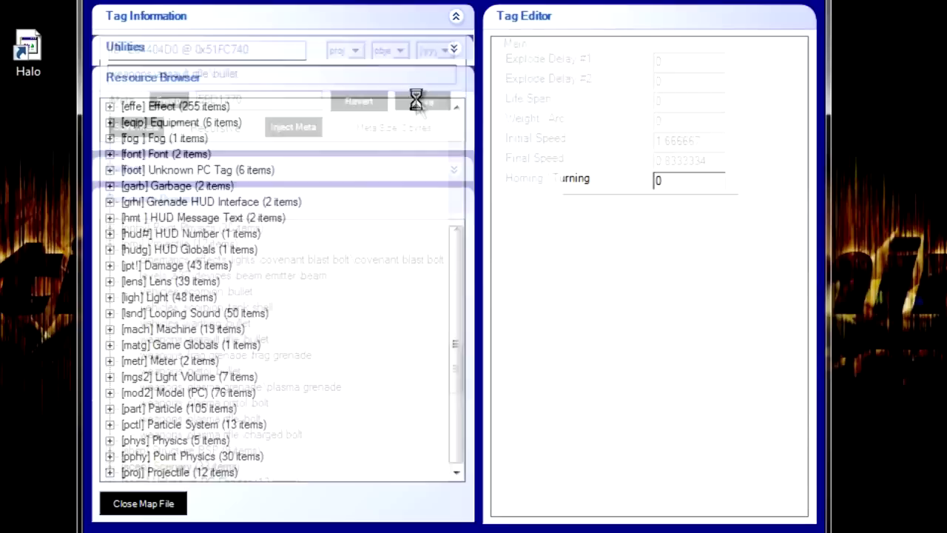
Replace the assault rifle bullet projectile's meta value with the plasma rifle charged bolt's, 5AB2F4C, and save the tag.
left_click_drag(454, 344, 459, 375)
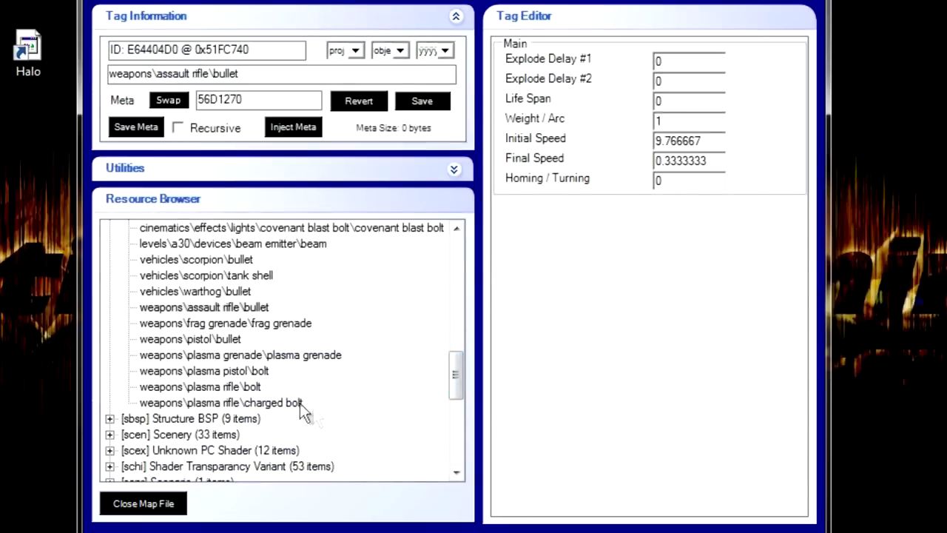
left_click_drag(455, 374, 455, 368)
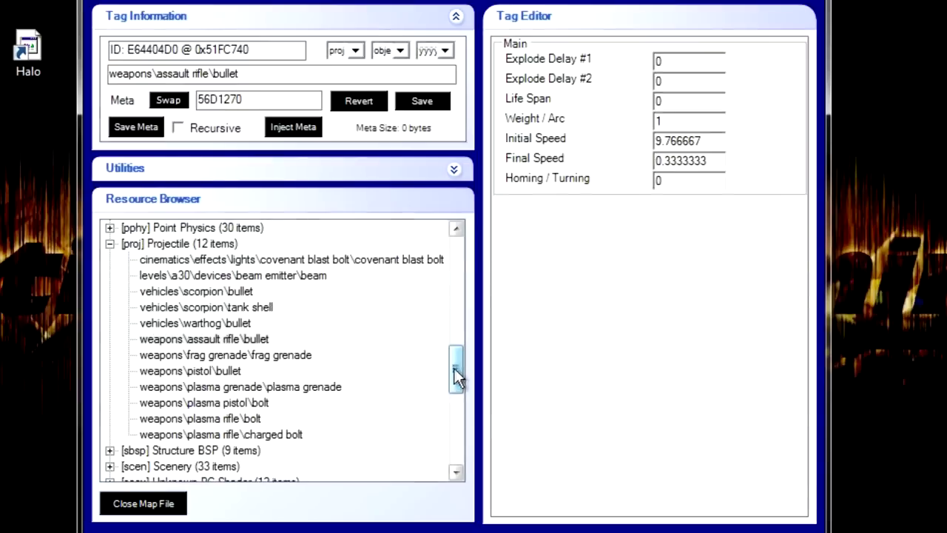
left_click(246, 436)
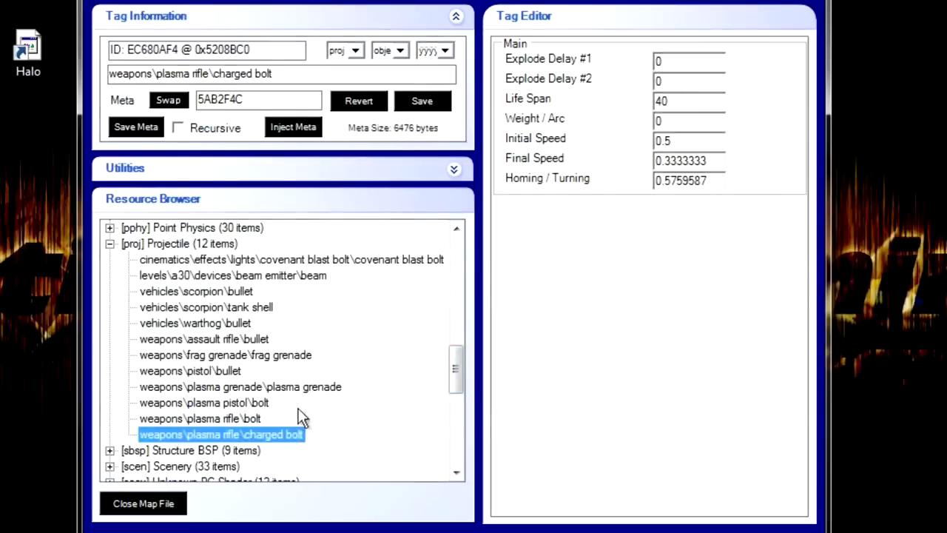
double_click(255, 97)
key("ctrl+c")
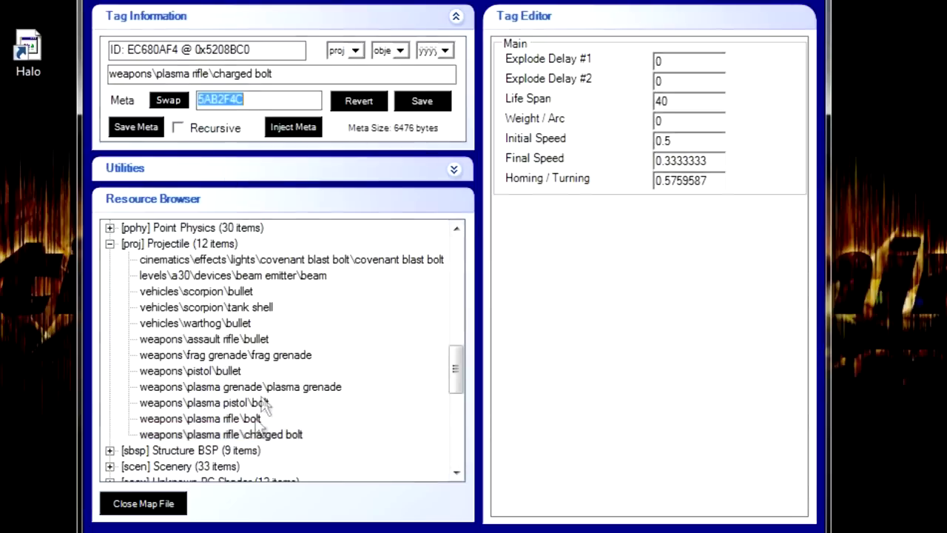
left_click(240, 340)
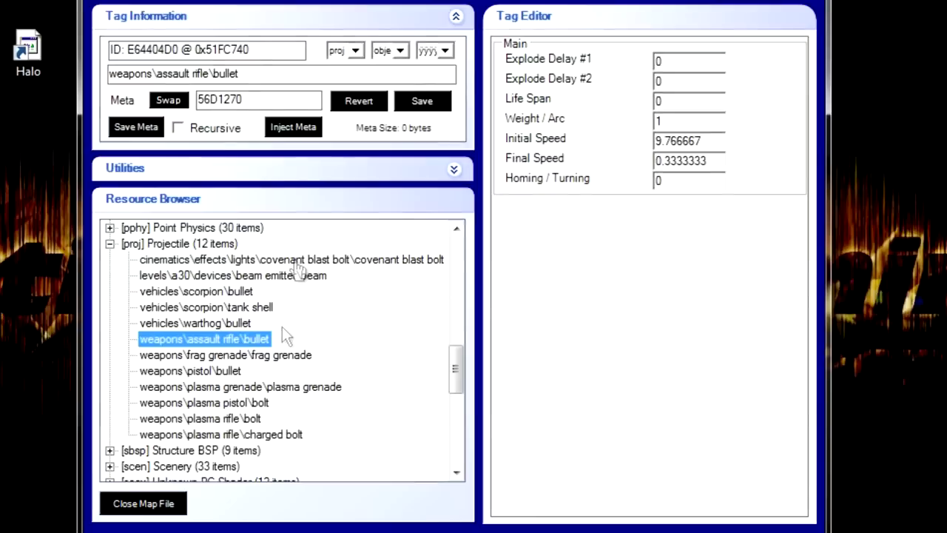
double_click(255, 99)
key("ctrl+v")
left_click(442, 103)
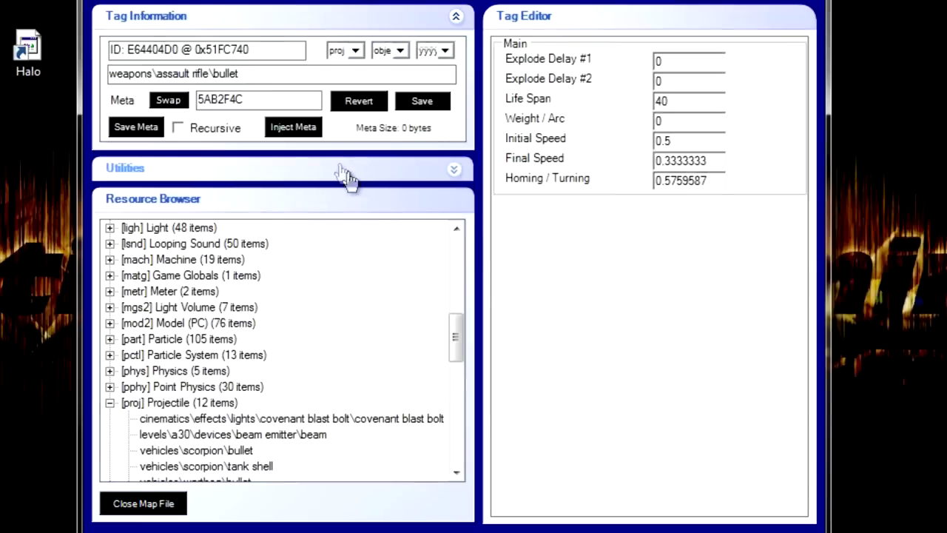
Collapse the Projectile tag group and expand the Vehicle group to list its tags.
left_click(108, 404)
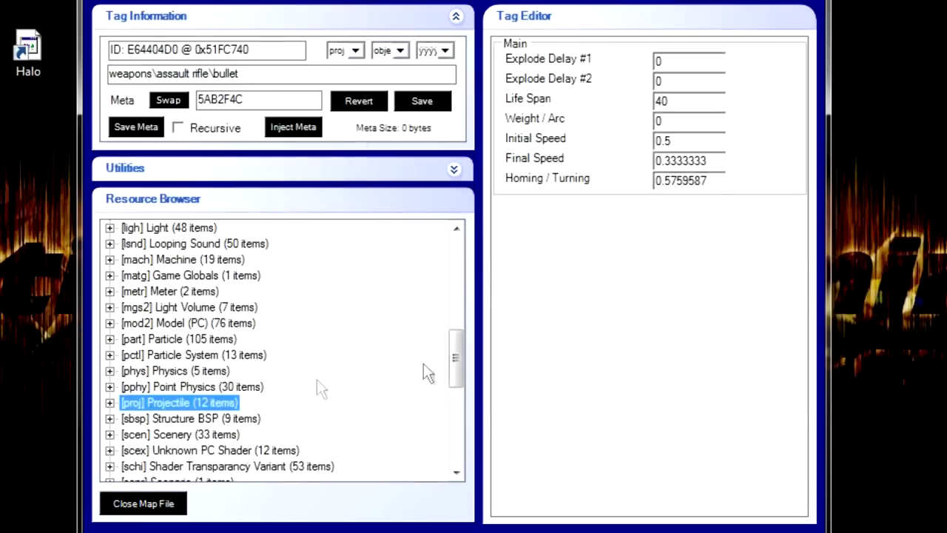
left_click_drag(450, 362, 450, 467)
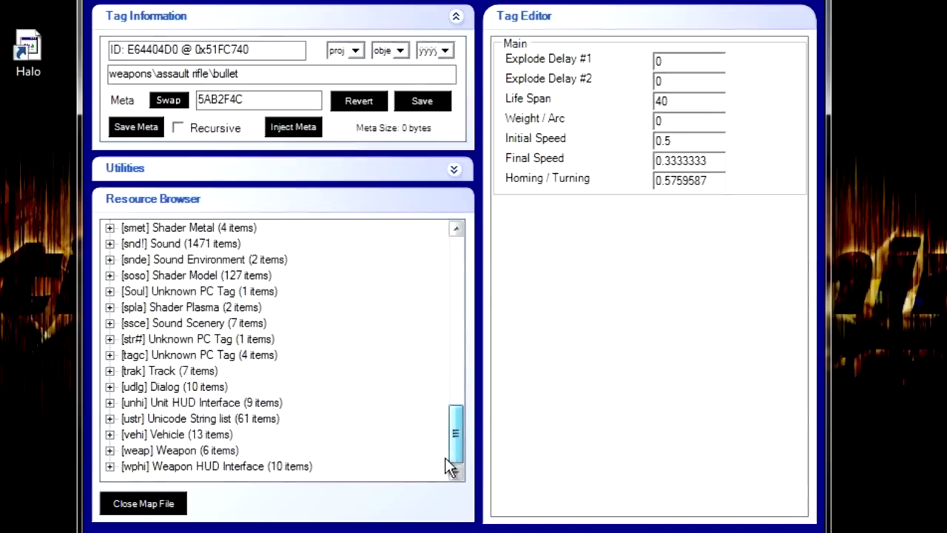
left_click(109, 434)
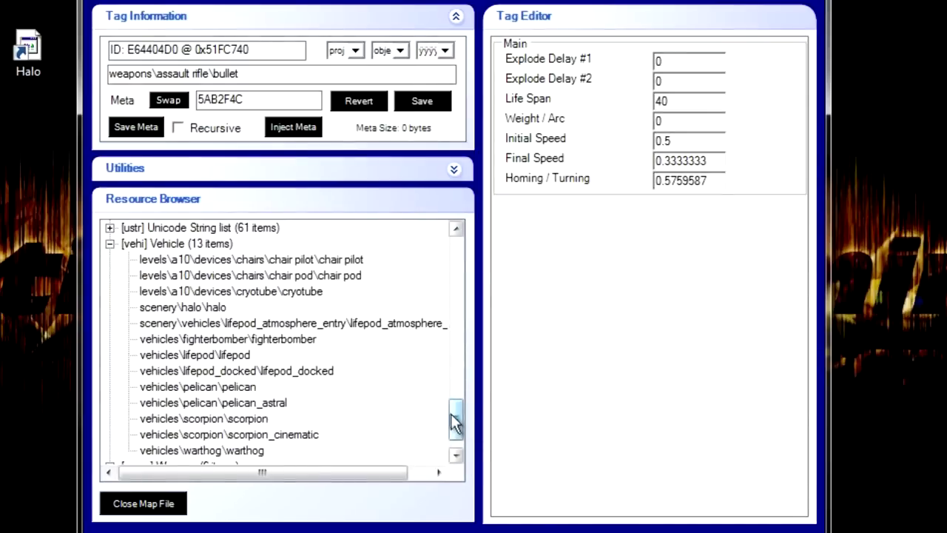
left_click_drag(450, 419, 457, 432)
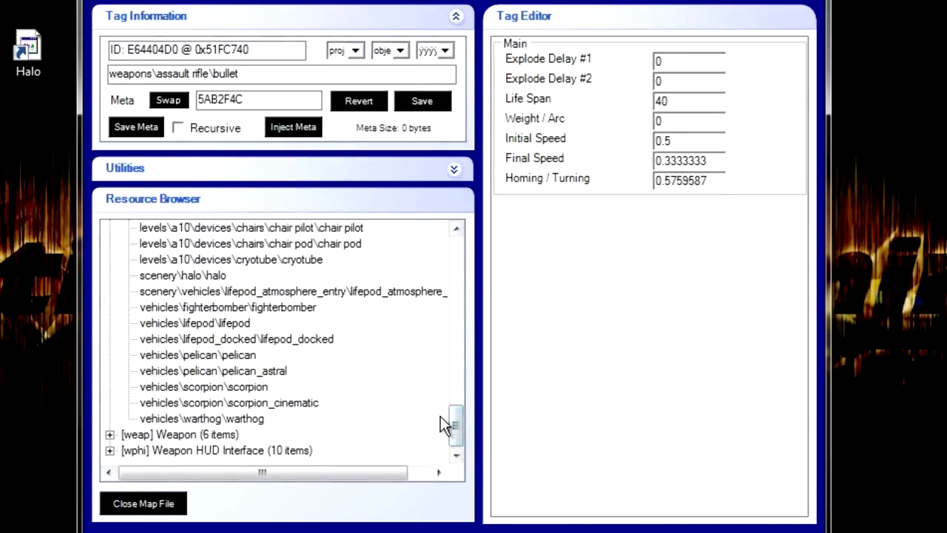
mouse_move(461, 421)
left_mouse_down()
mouse_move(460, 412)
mouse_move(456, 424)
left_mouse_up()
Open the pelican vehicle tag and display seat 0 to examine its flags and seat name.
left_click(228, 355)
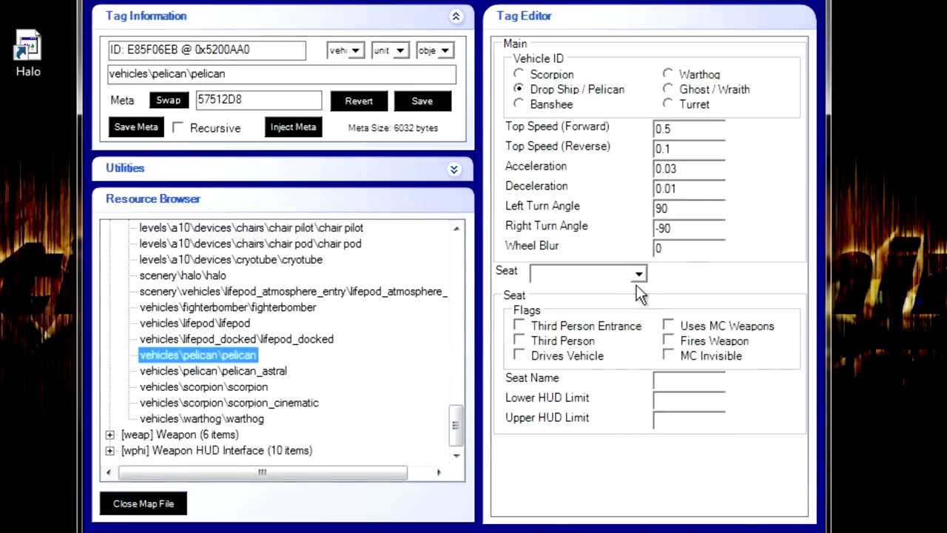
left_click(638, 275)
left_click(613, 293)
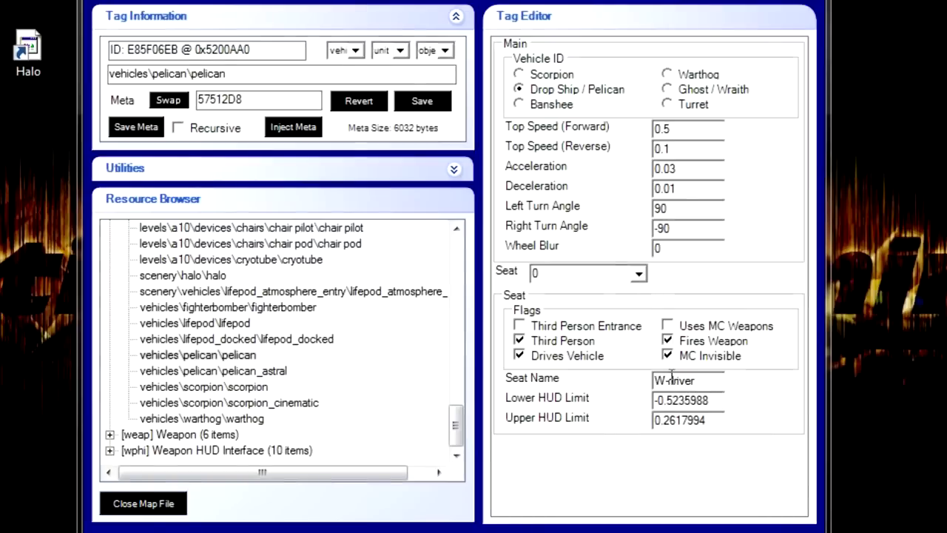
left_click_drag(665, 380, 631, 378)
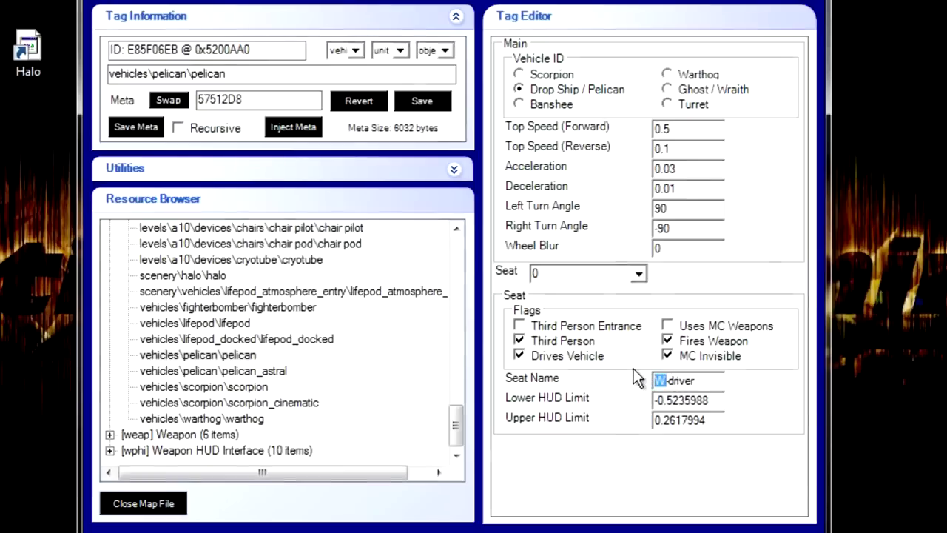
left_click(663, 381)
Switch to Halo and start the campaign on Heroic difficulty to test the modded map.
left_click_drag(531, 1, 606, 3)
left_click(500, 137)
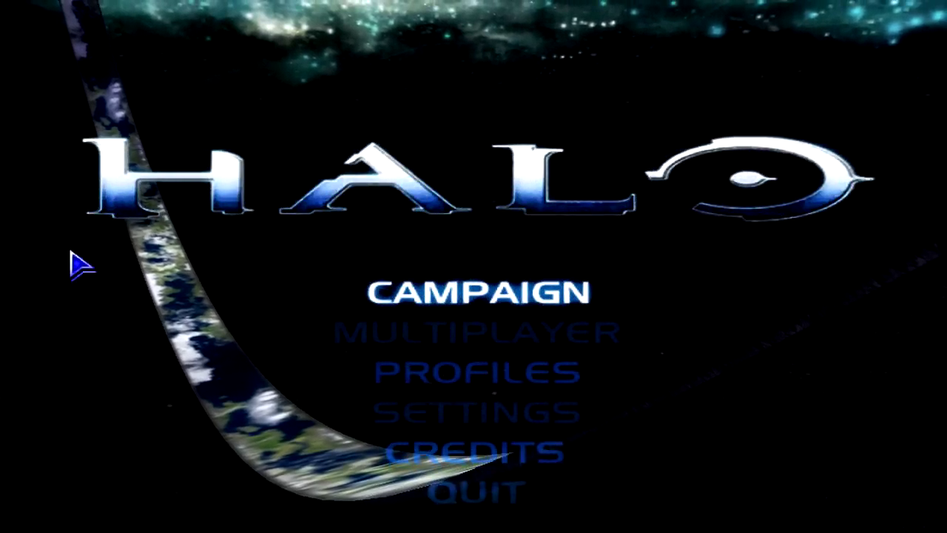
left_click(518, 290)
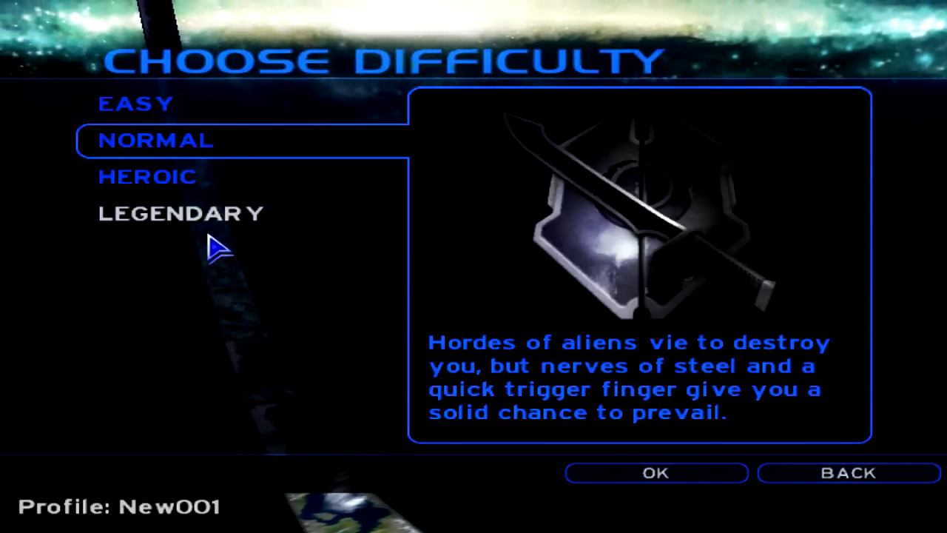
left_click(188, 183)
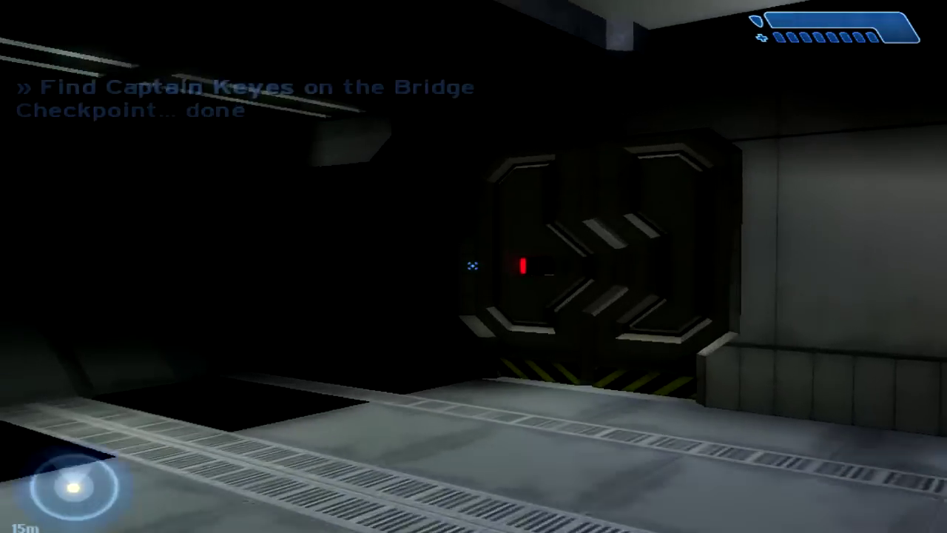
key("w")
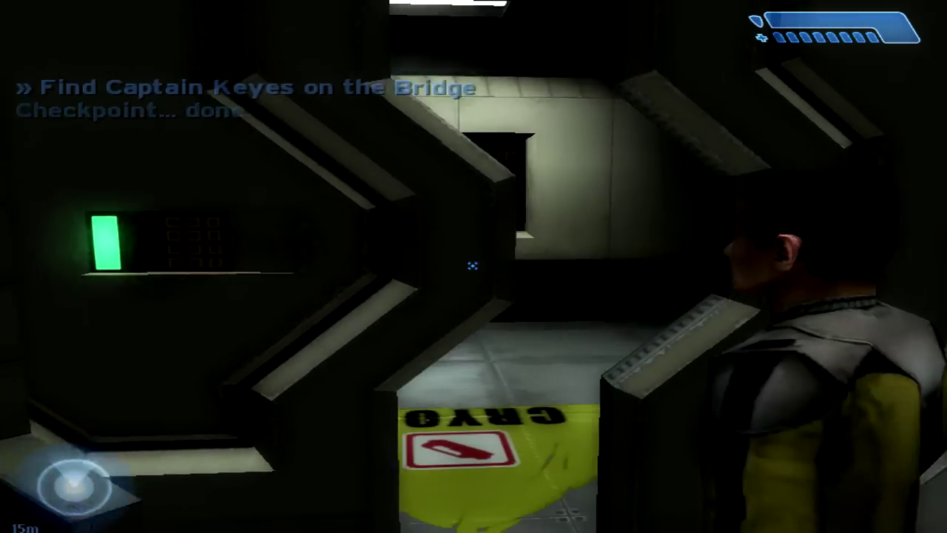
key("s")
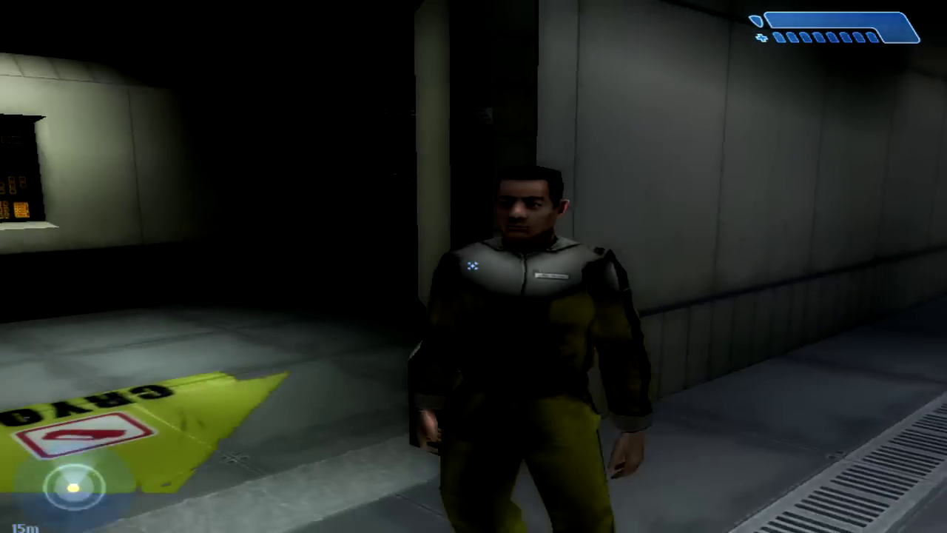
key("w")
key("w")
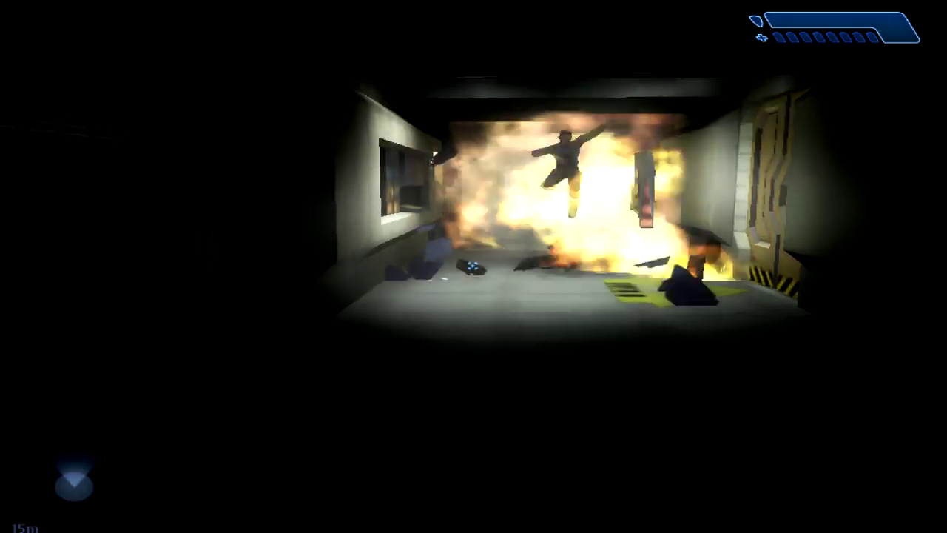
key("space")
key("w")
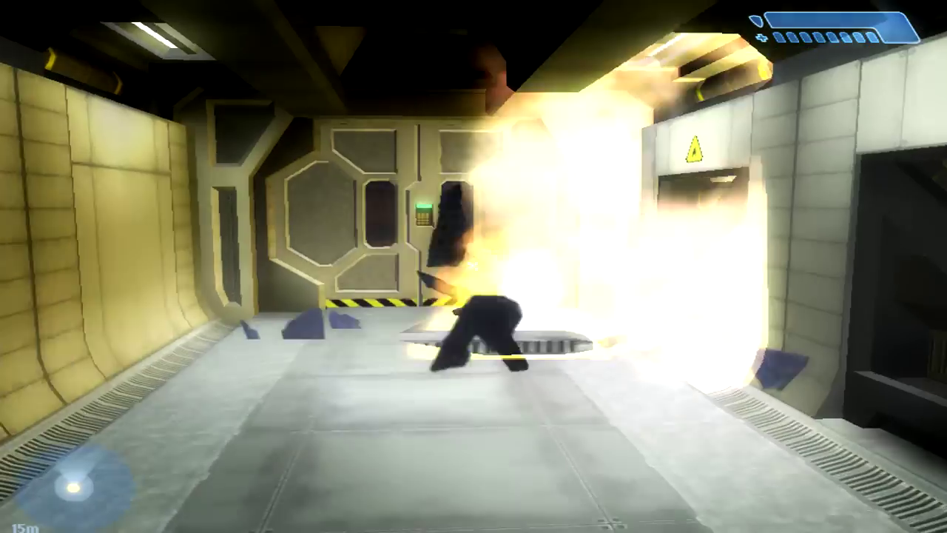
key("w")
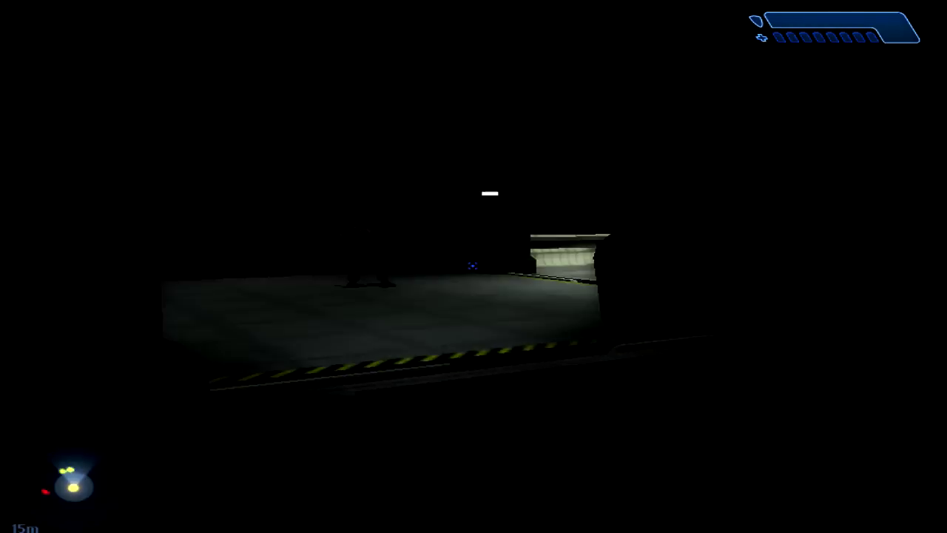
key("w")
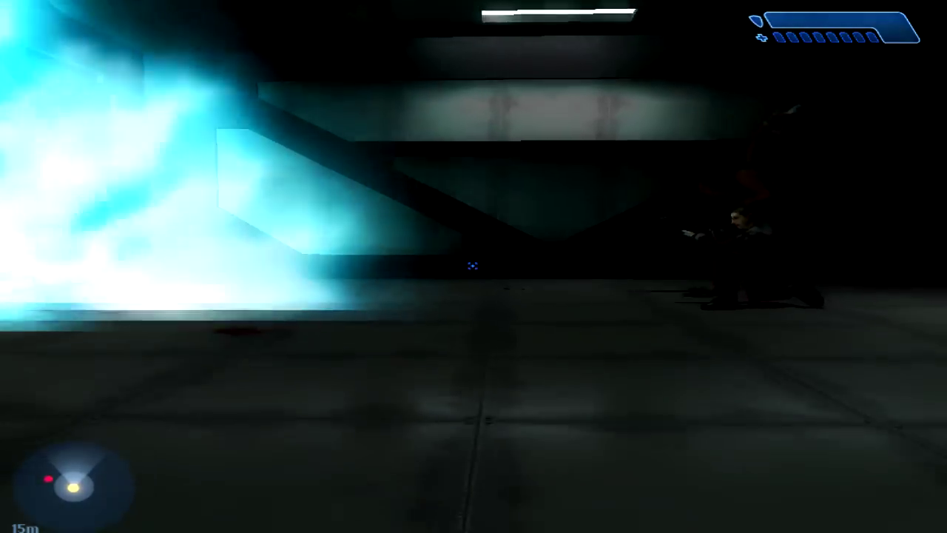
key("w")
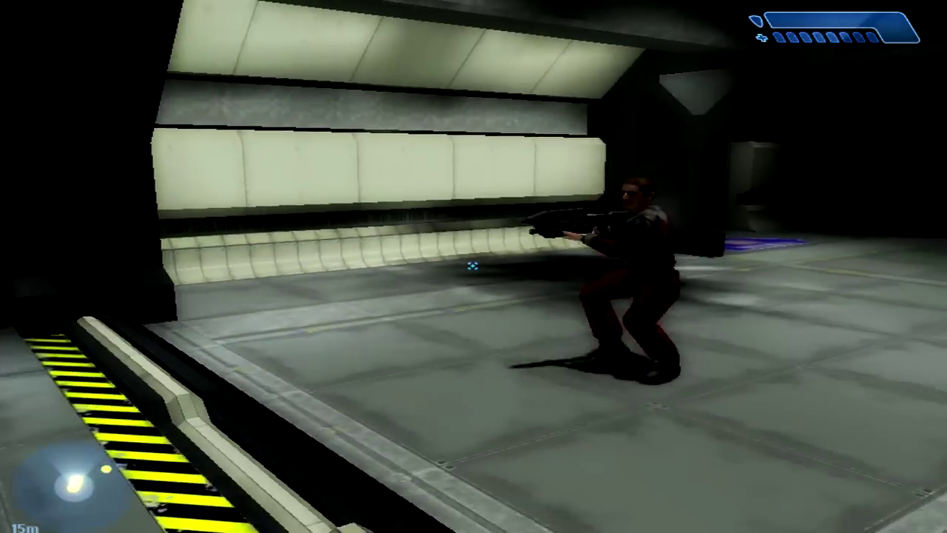
key("d")
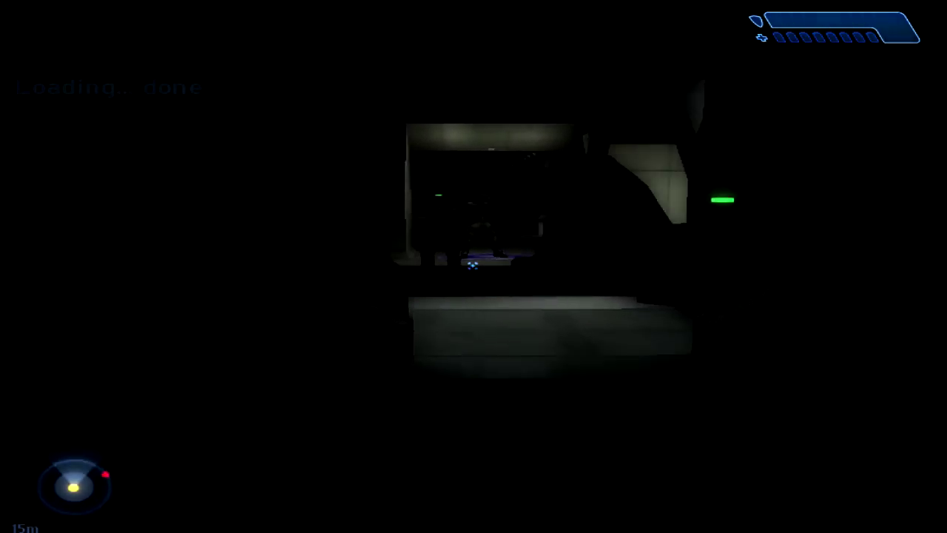
key("w")
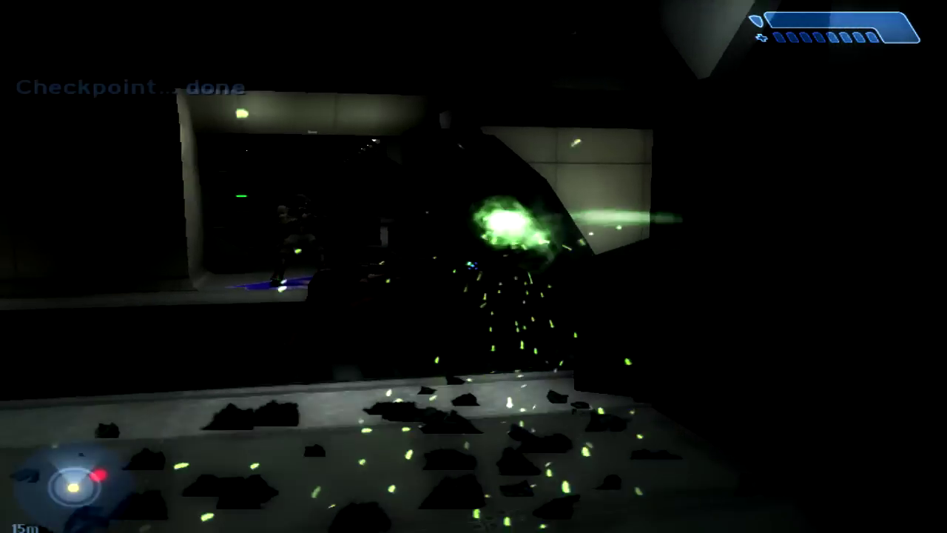
key("w")
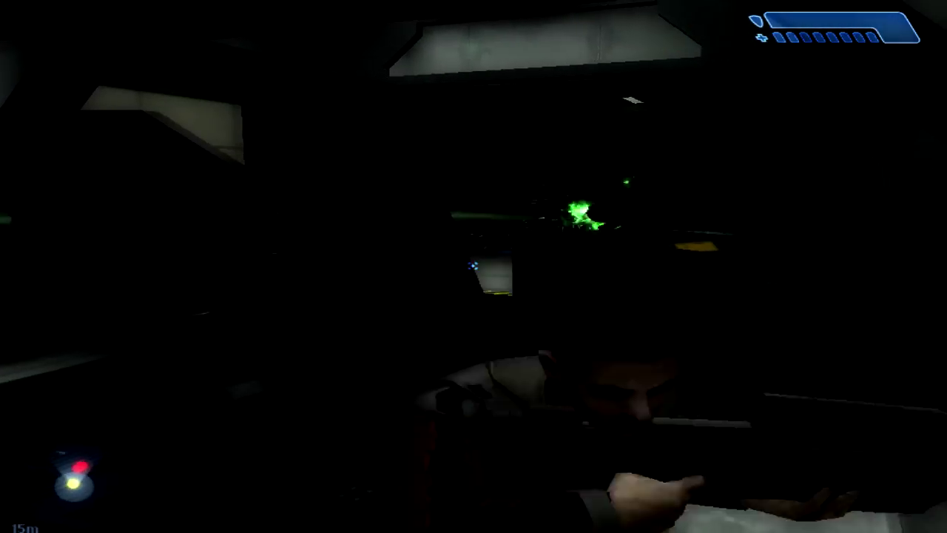
key("w")
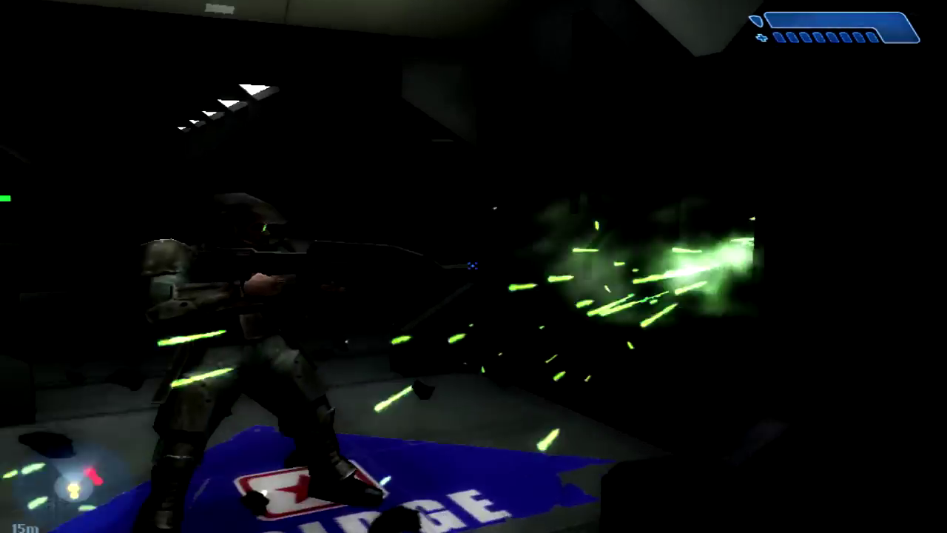
key("w")
key("w")
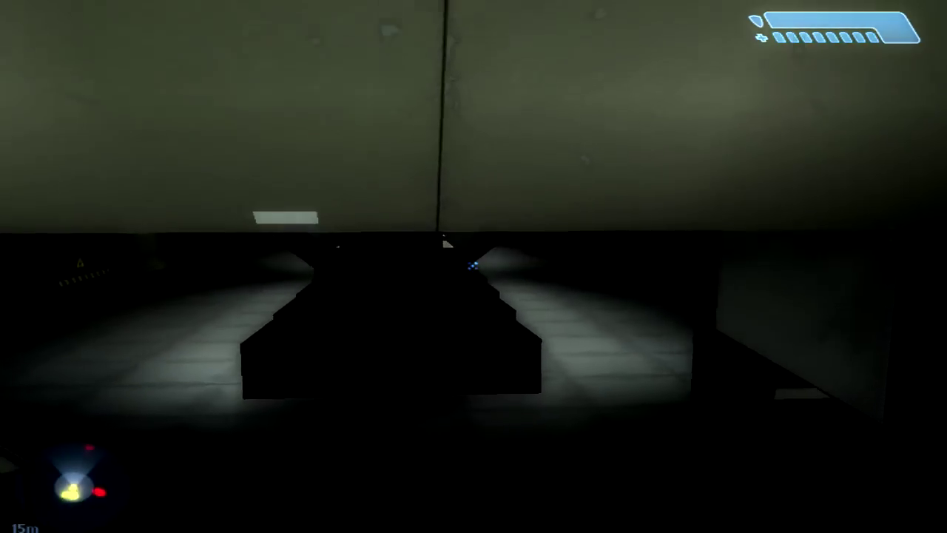
key("w")
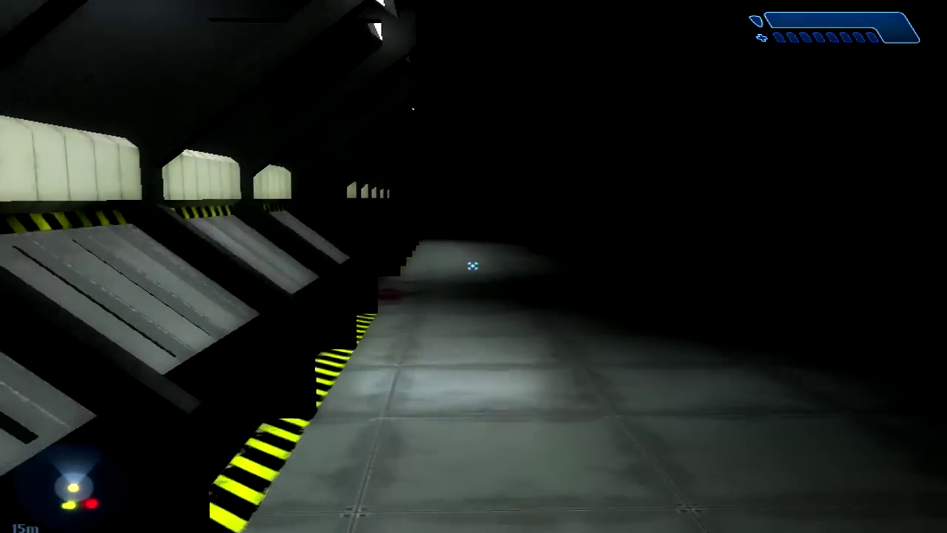
key("w")
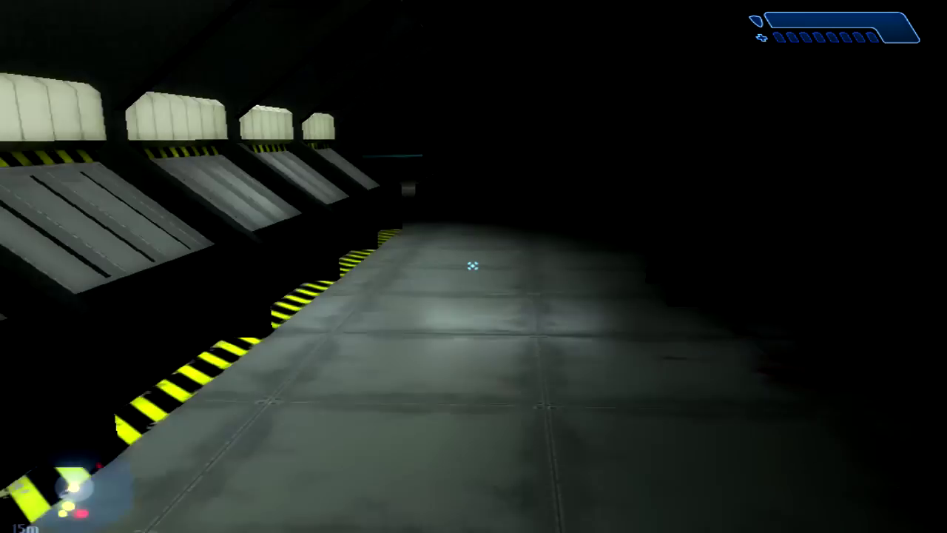
key("w")
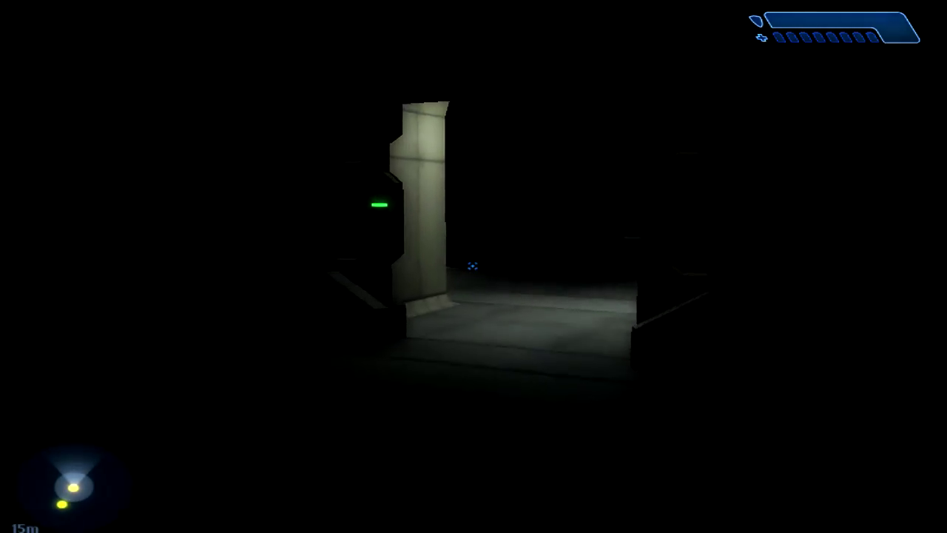
key("w")
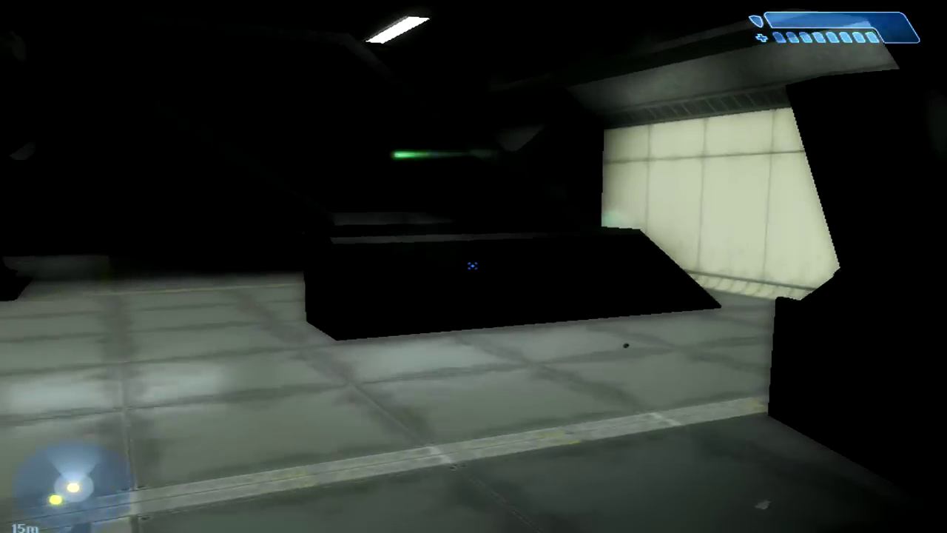
key("w")
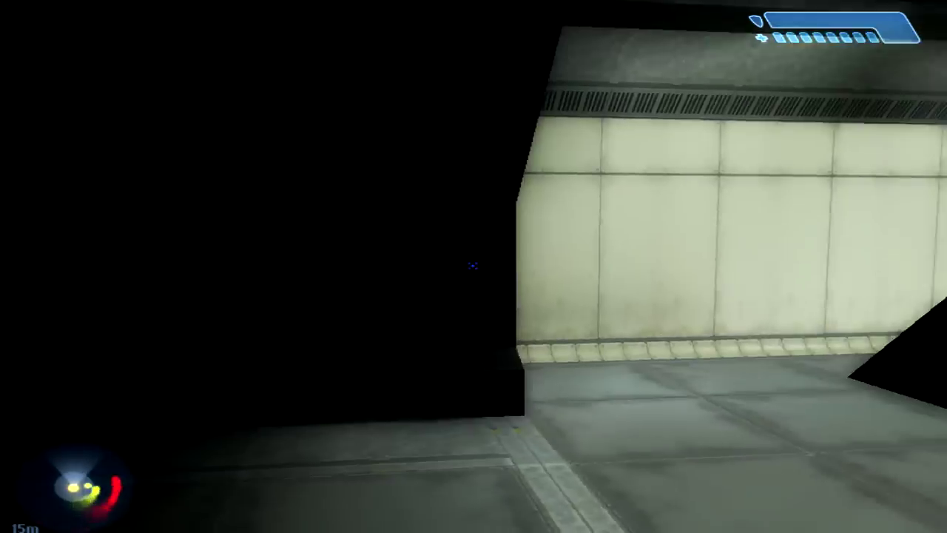
key("s")
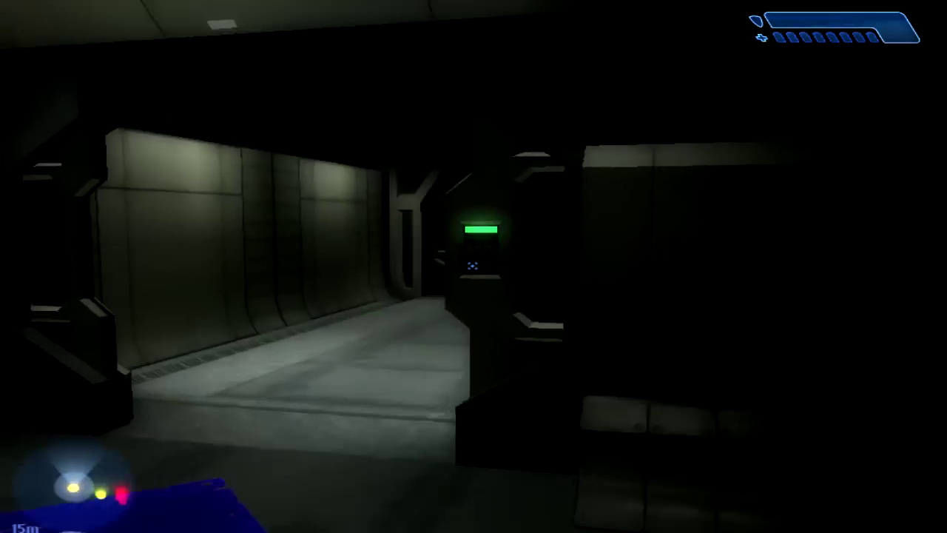
key("w")
key("w")
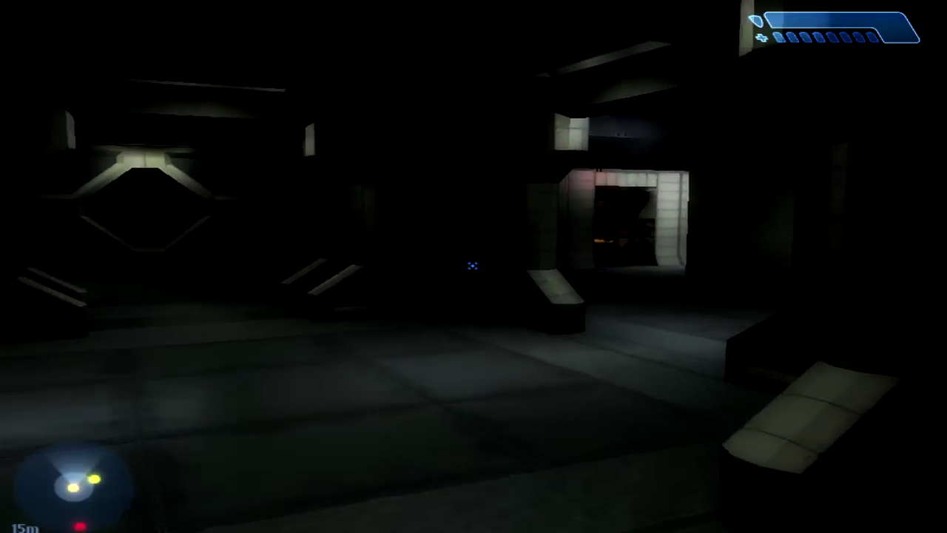
key("w")
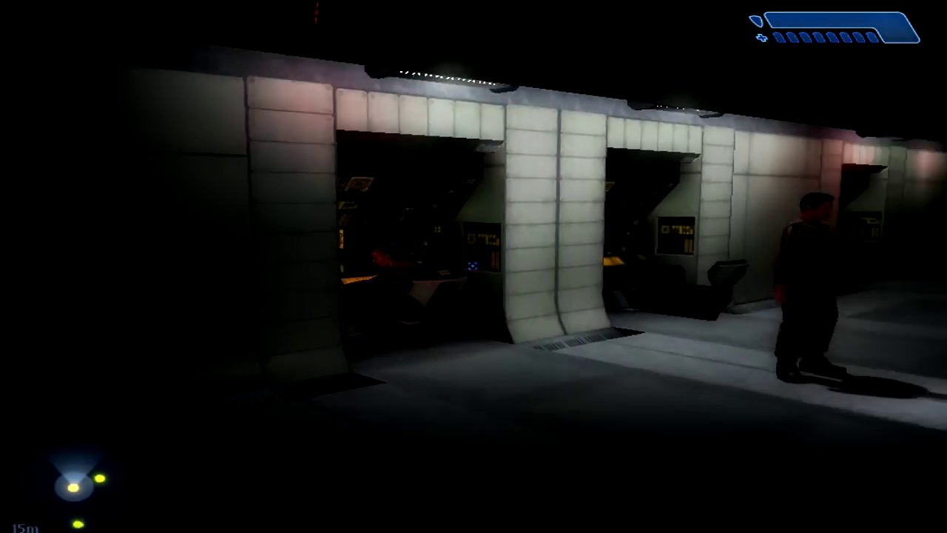
key("w")
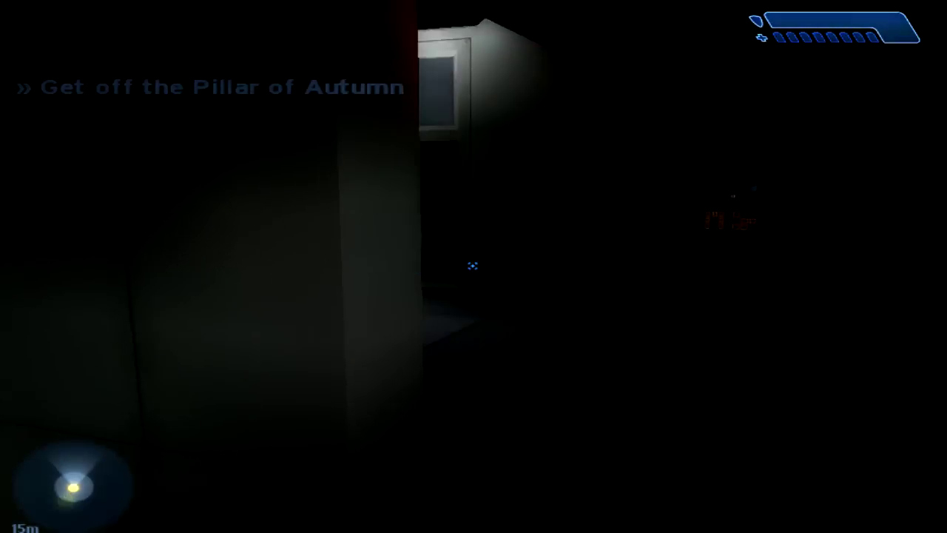
key("w")
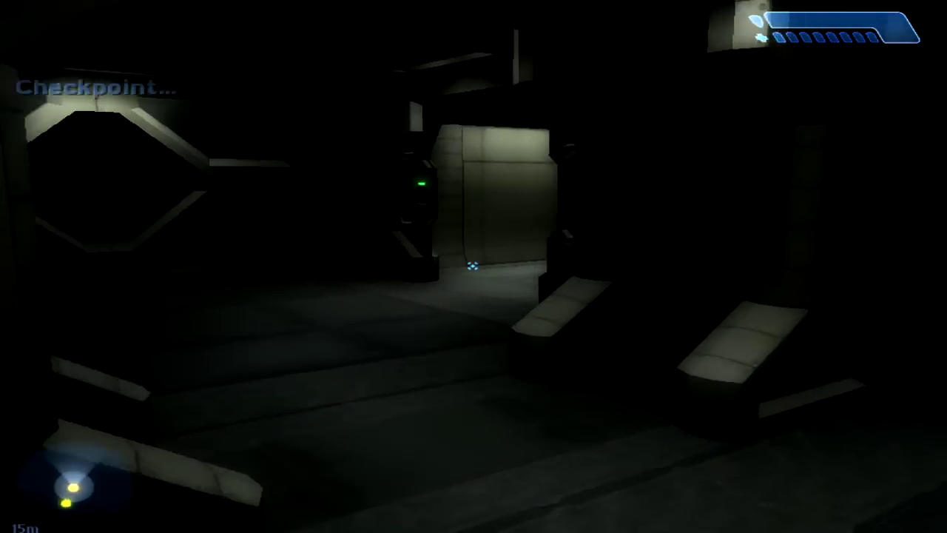
key("w")
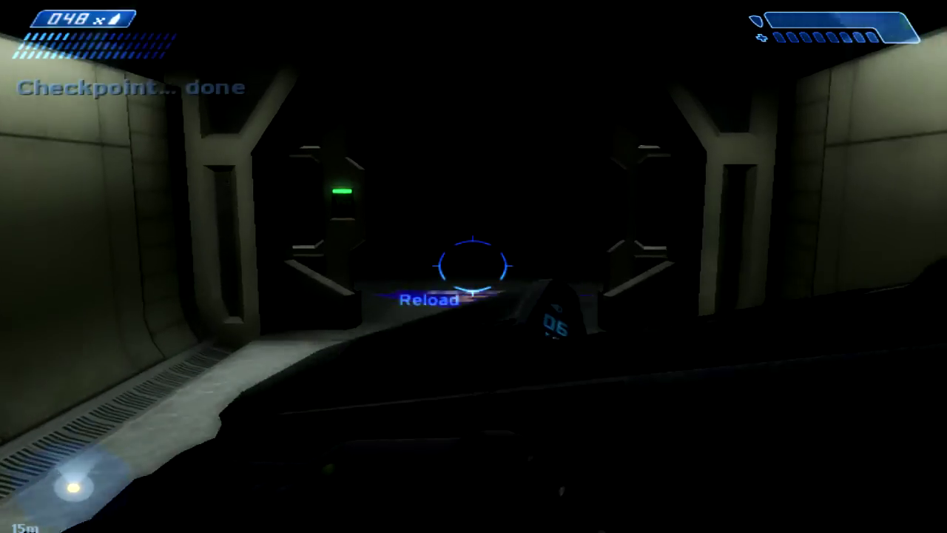
key("r")
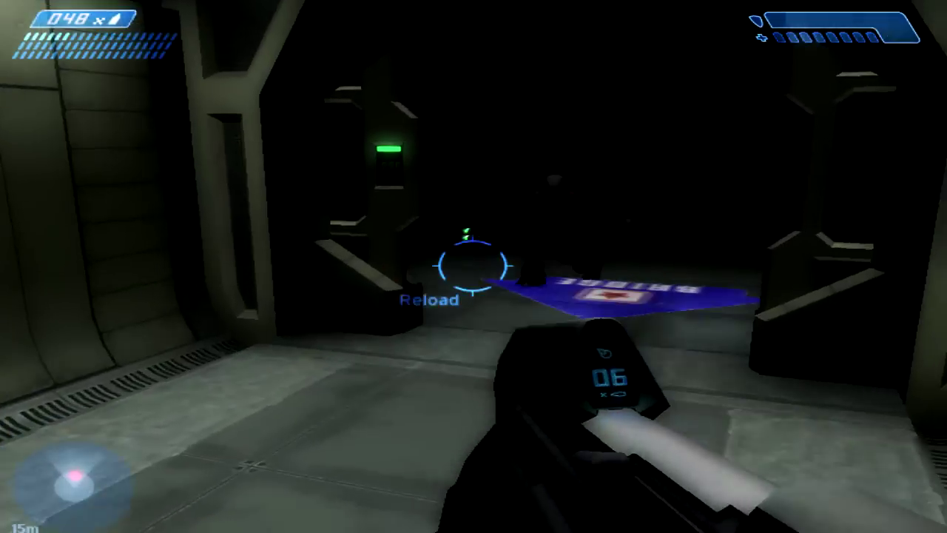
key("w")
left_click(473, 266)
key("w")
left_click(474, 266)
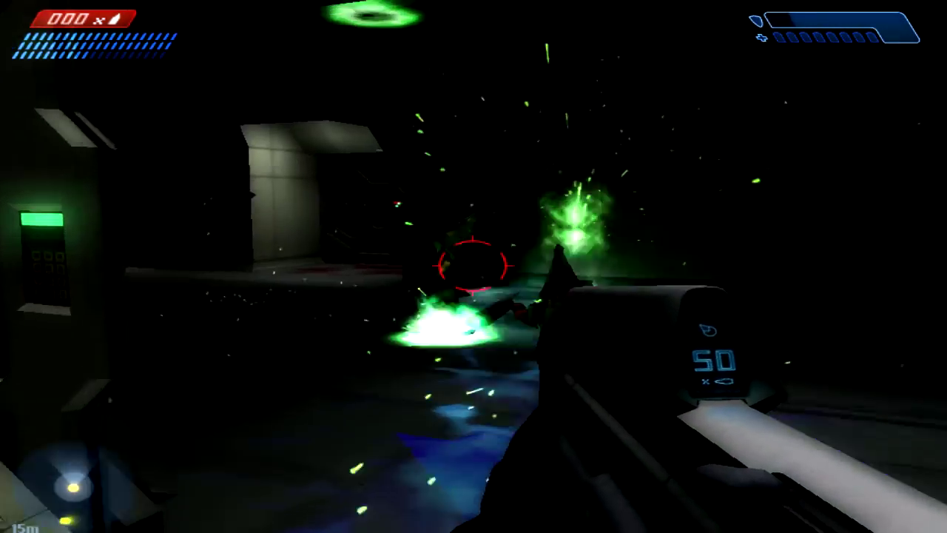
left_click(474, 266)
left_click(474, 267)
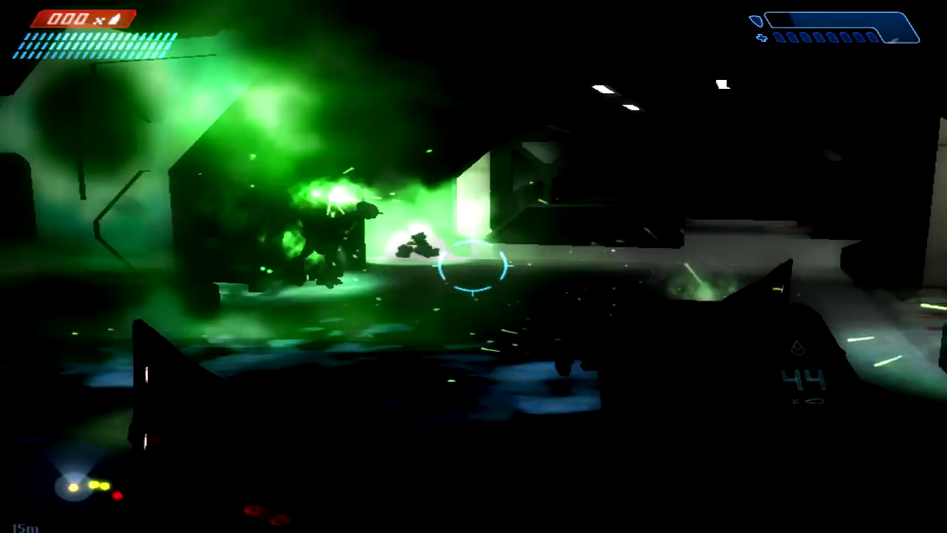
key("w")
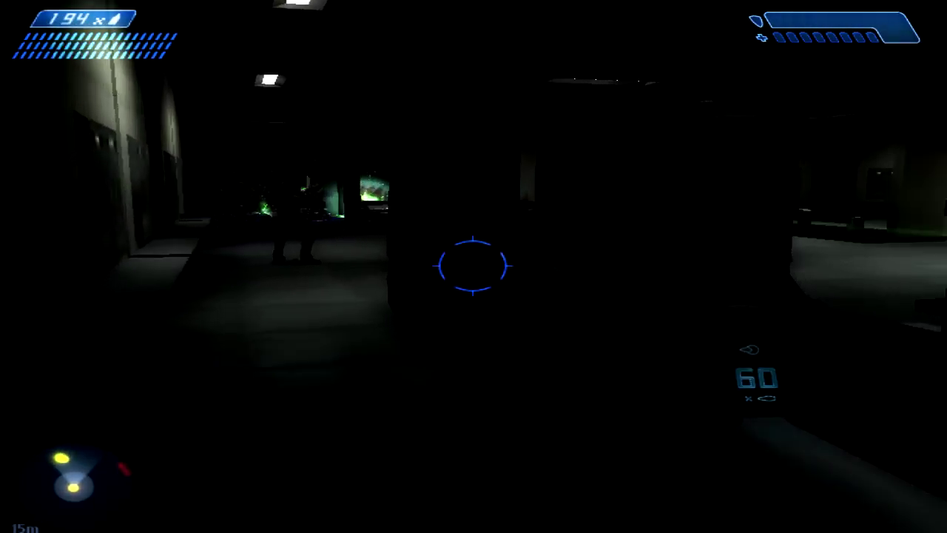
key("w")
key("Tab")
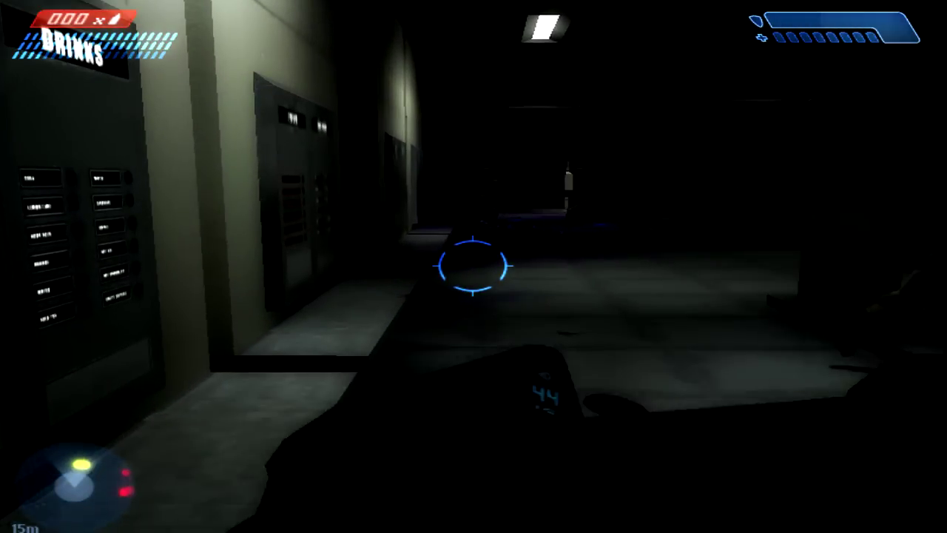
key("w")
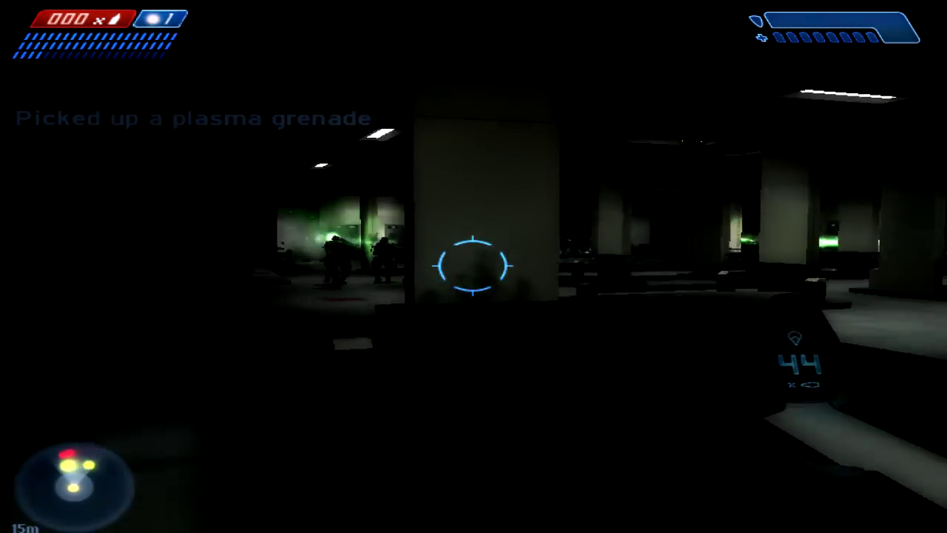
key("w")
key("a")
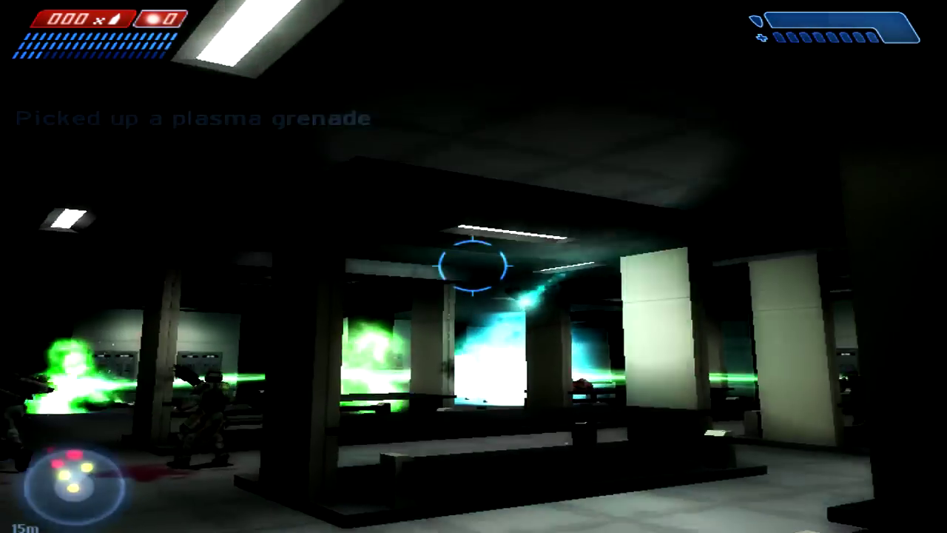
key("w")
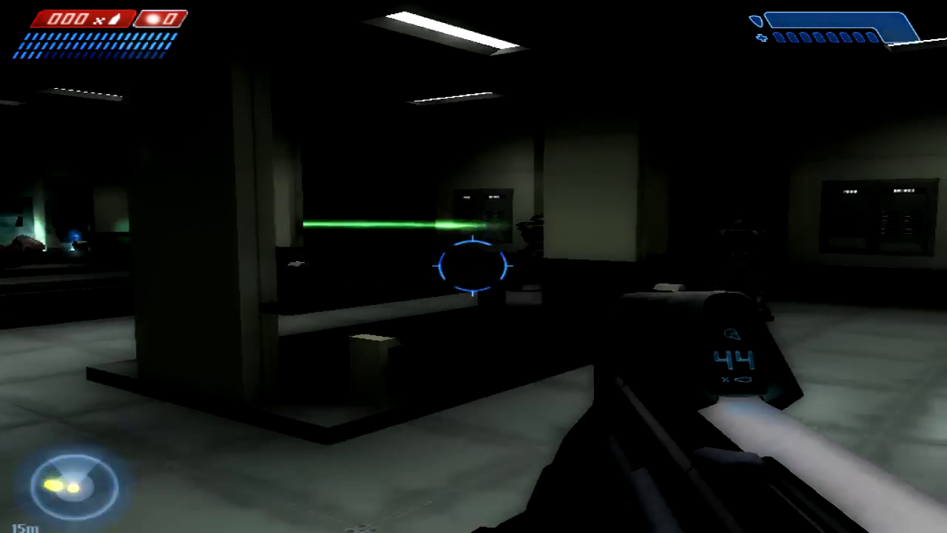
key("w")
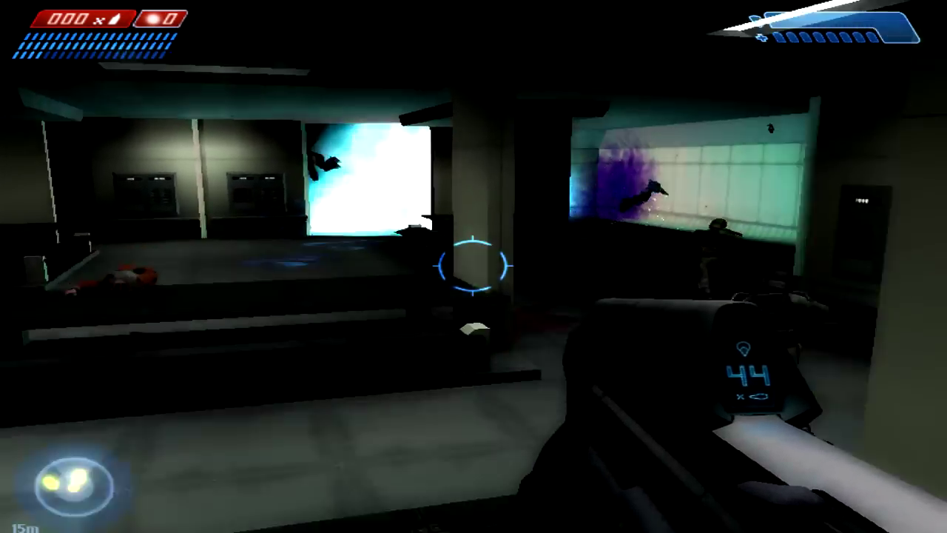
key("w")
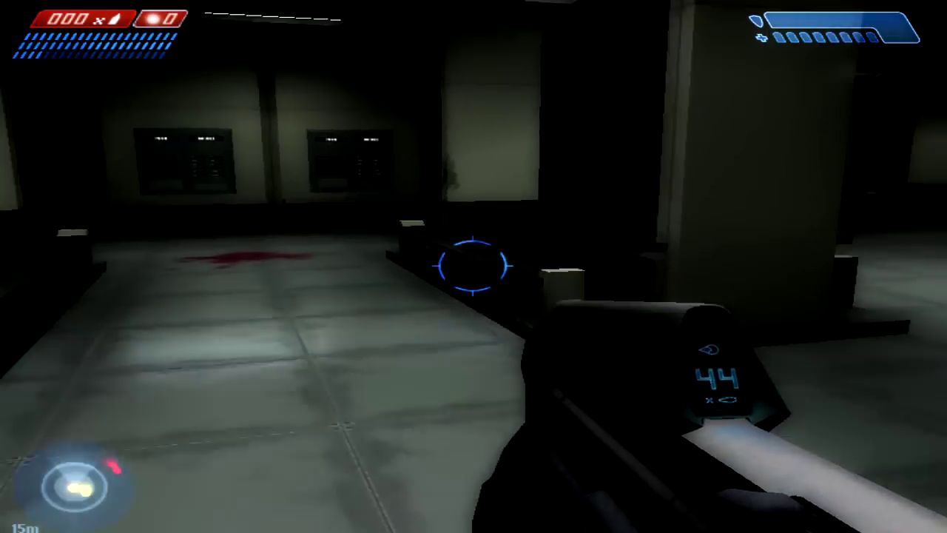
key("w")
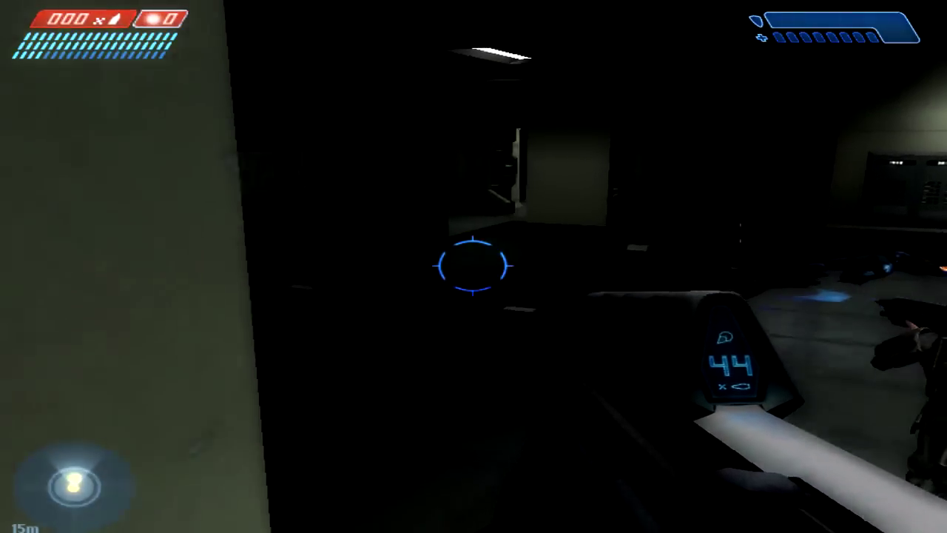
key("w")
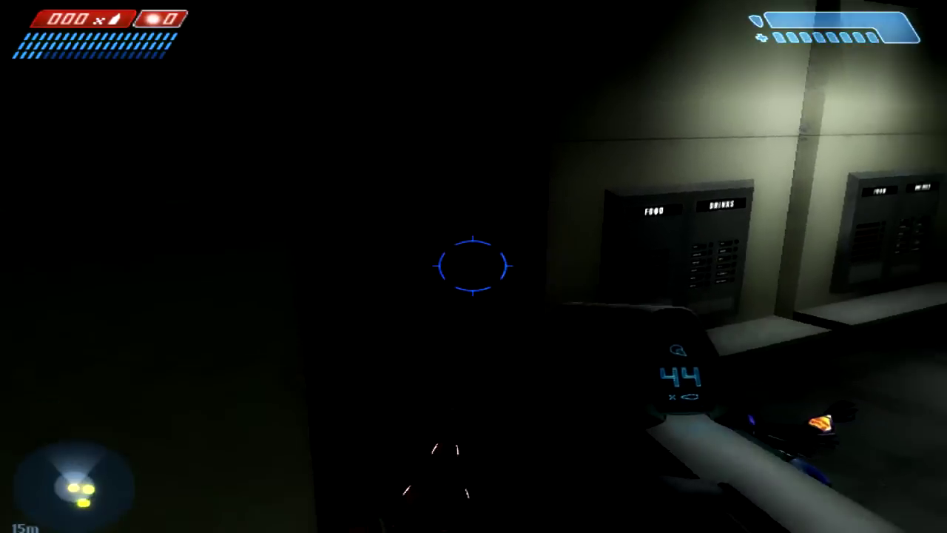
key("w")
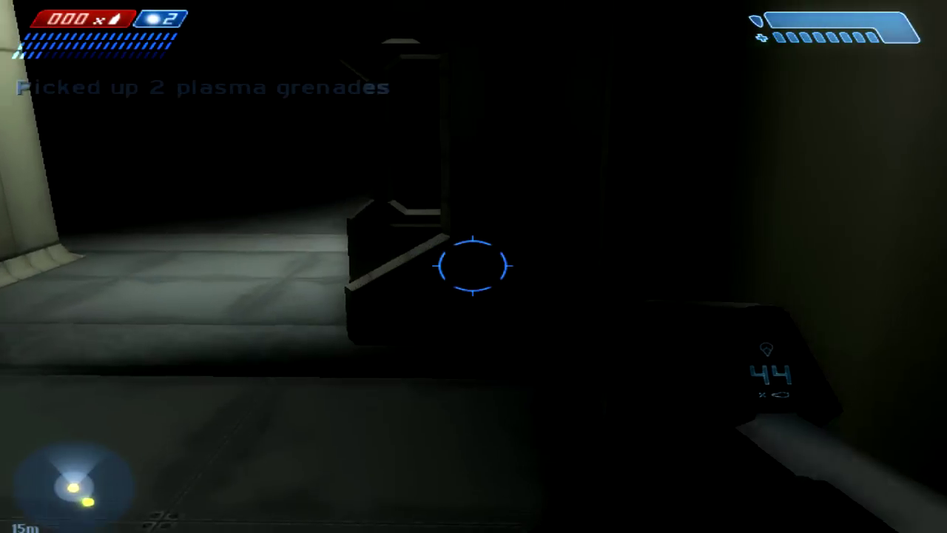